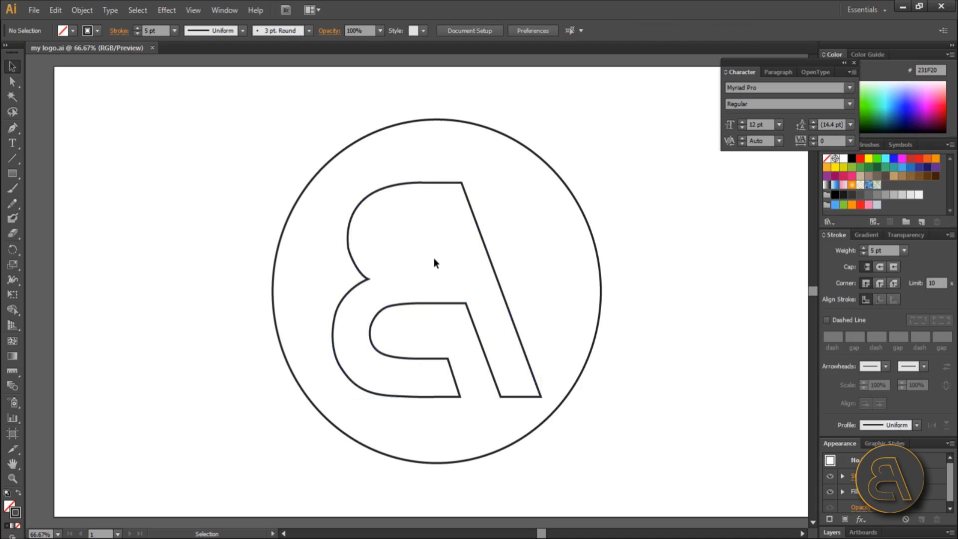
- Start exporting the logo artwork and choose Storage (D:) as the destination
{"action": "scroll", "coordinate": [455, 258], "scroll_direction": "down", "scroll_amount": 2, "text": "alt"}
{"action": "scroll", "coordinate": [458, 258], "scroll_direction": "up", "scroll_amount": 2, "text": "alt"}
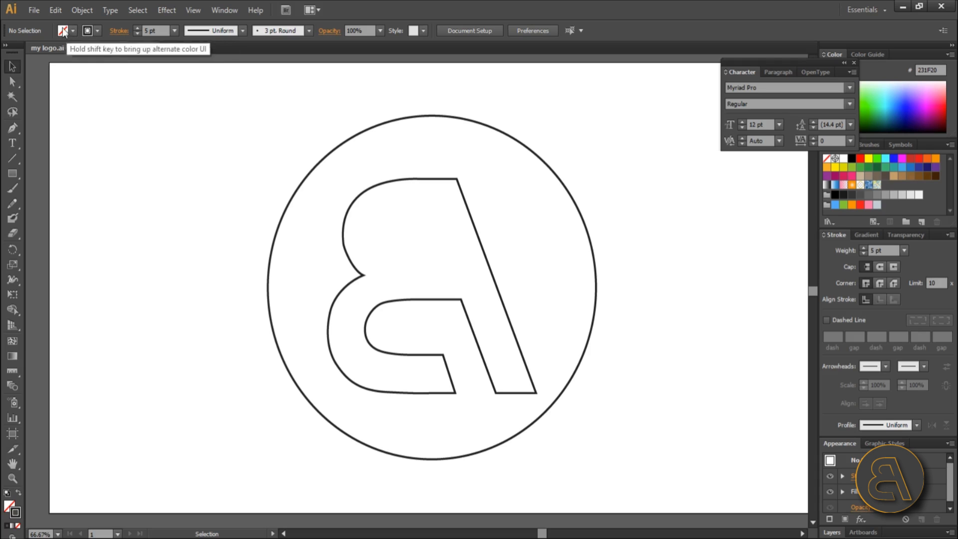
{"action": "left_click", "coordinate": [34, 10]}
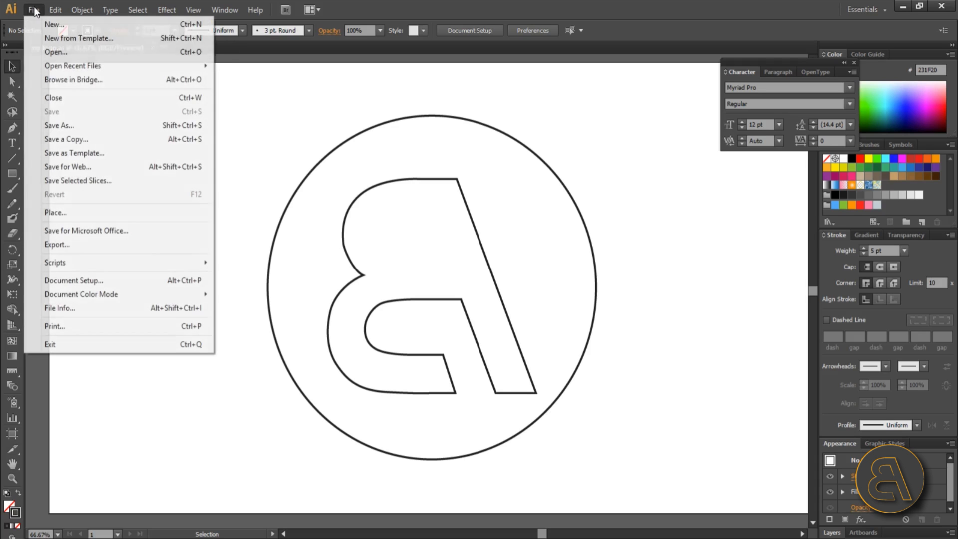
{"action": "left_click", "coordinate": [79, 244]}
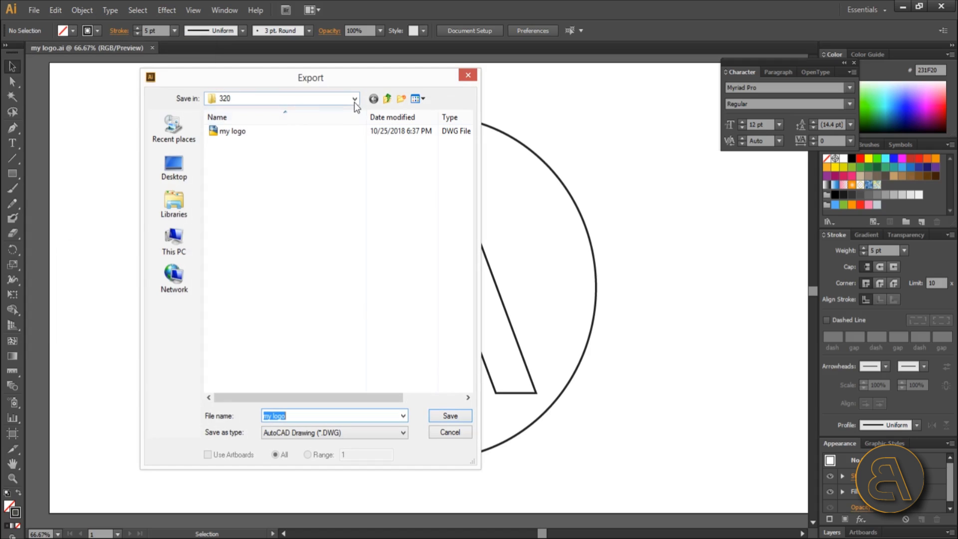
{"action": "left_click", "coordinate": [176, 242]}
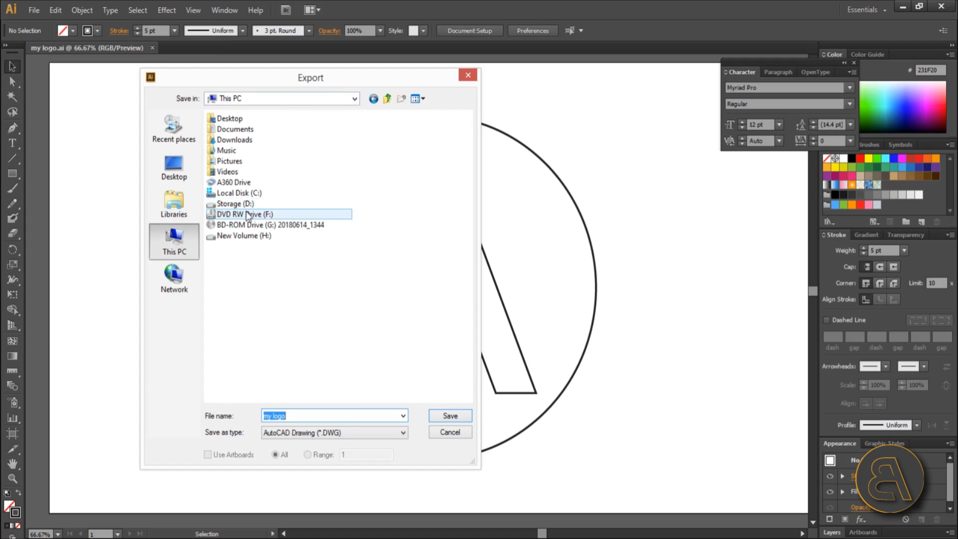
{"action": "double_click", "coordinate": [241, 204]}
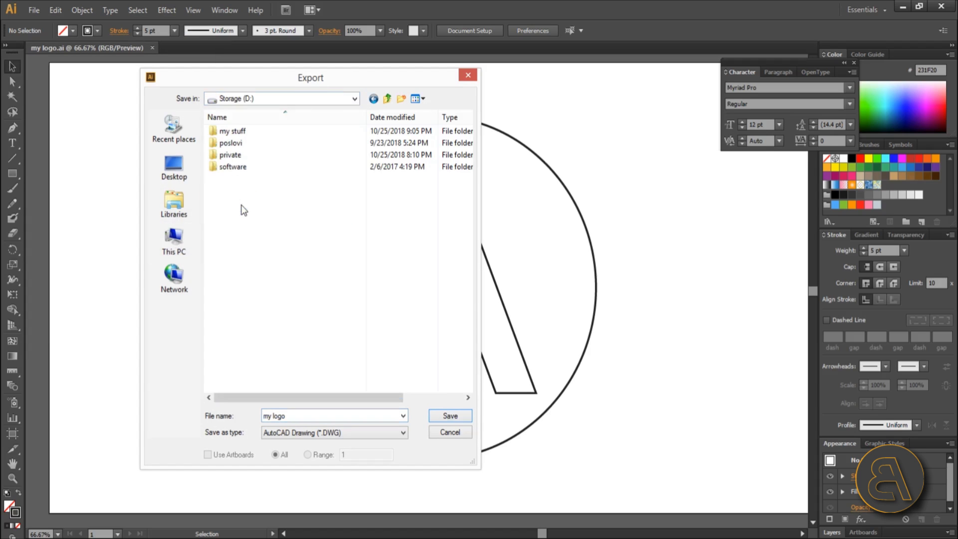
- Export the artwork as an AutoCAD Drawing (*.DWG) named my logo, accepting AutoCAD version 2004/2005/2006 and a scale of 1 pixel = 1 unit
{"action": "left_click", "coordinate": [274, 431]}
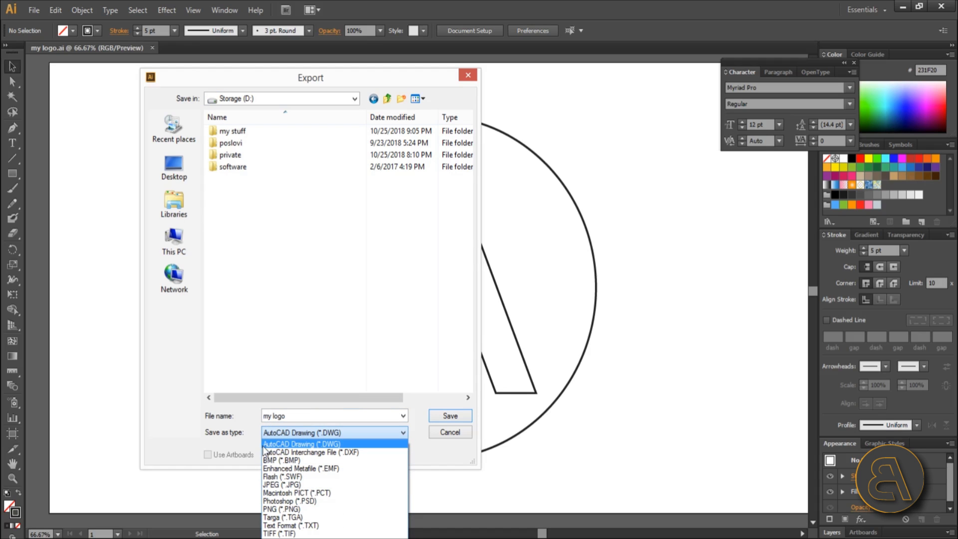
{"action": "left_click", "coordinate": [277, 445]}
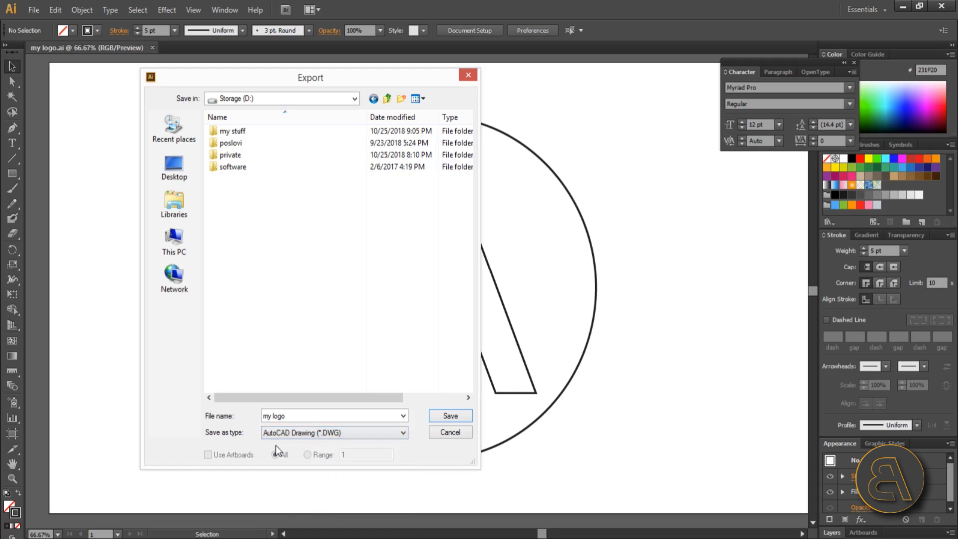
{"action": "left_click", "coordinate": [462, 418]}
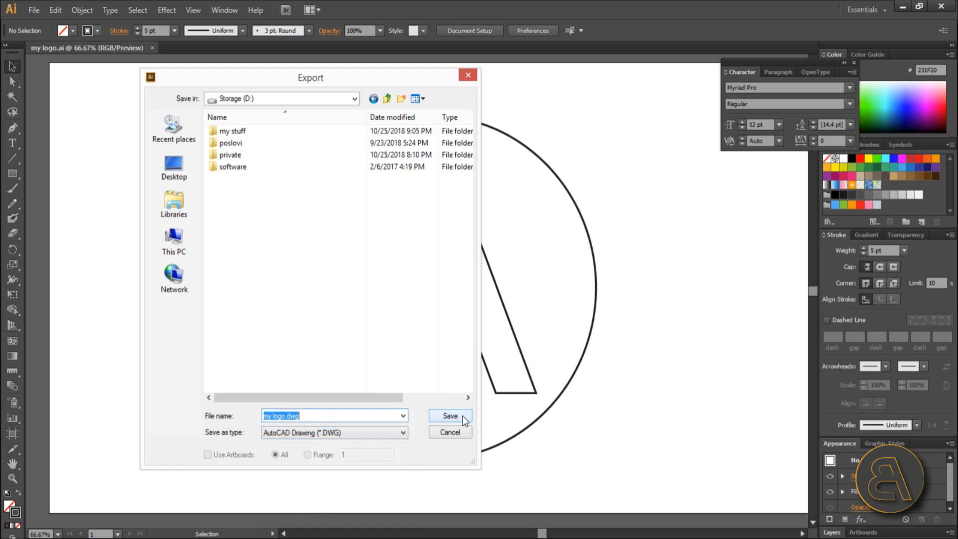
{"action": "left_click", "coordinate": [461, 421]}
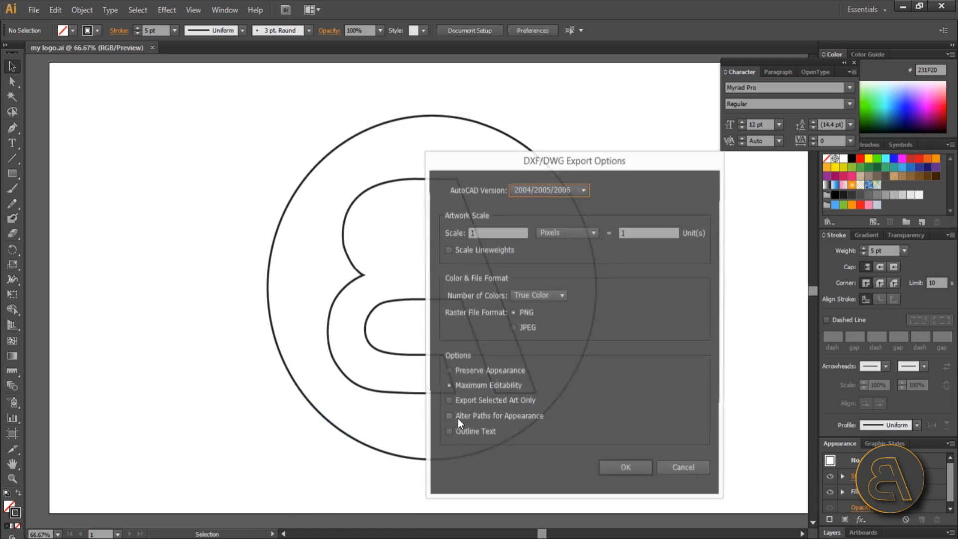
{"action": "left_click_drag", "start_coordinate": [528, 110], "coordinate": [706, 93]}
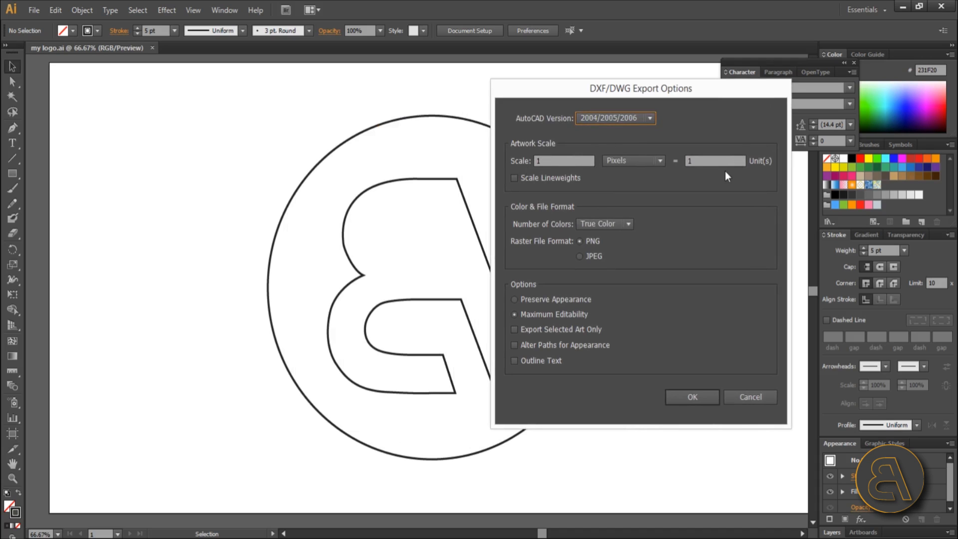
{"action": "left_click", "coordinate": [680, 399]}
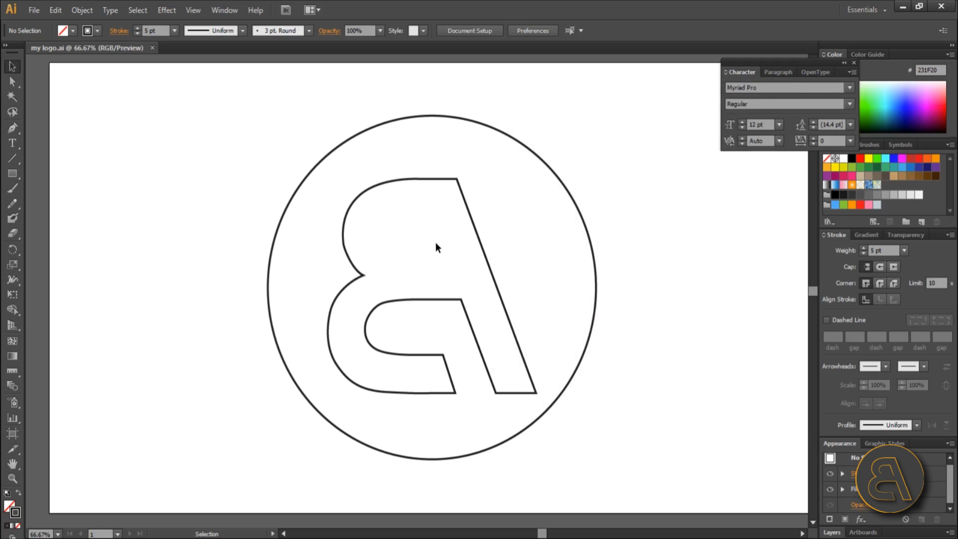
- Measure the width of the logo's outer circle with the Measure tool, and return to the Selection tool
{"action": "left_click", "coordinate": [12, 371]}
{"action": "left_click", "coordinate": [75, 385]}
{"action": "left_click_drag", "start_coordinate": [268, 288], "coordinate": [597, 283]}
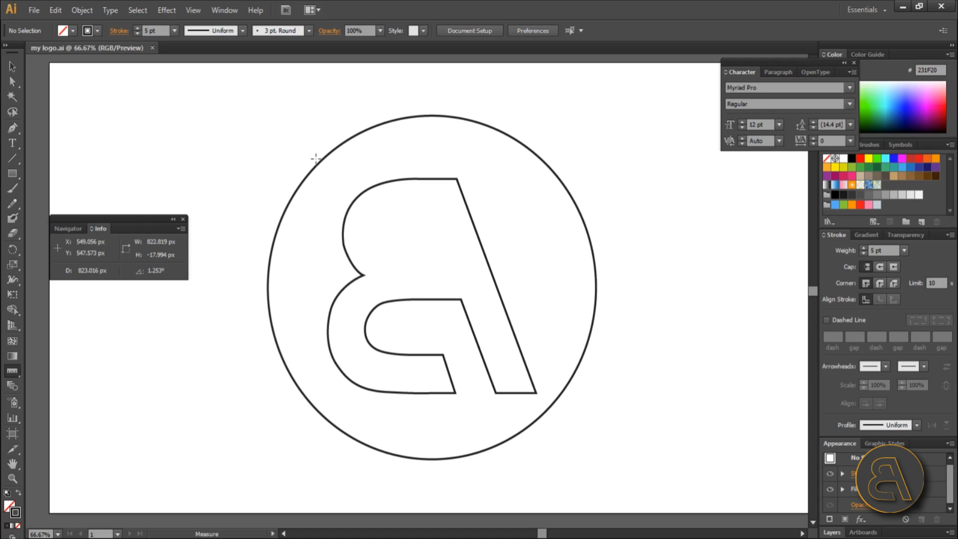
{"action": "left_click", "coordinate": [13, 67]}
{"action": "left_click", "coordinate": [459, 270]}
{"action": "left_click", "coordinate": [291, 285]}
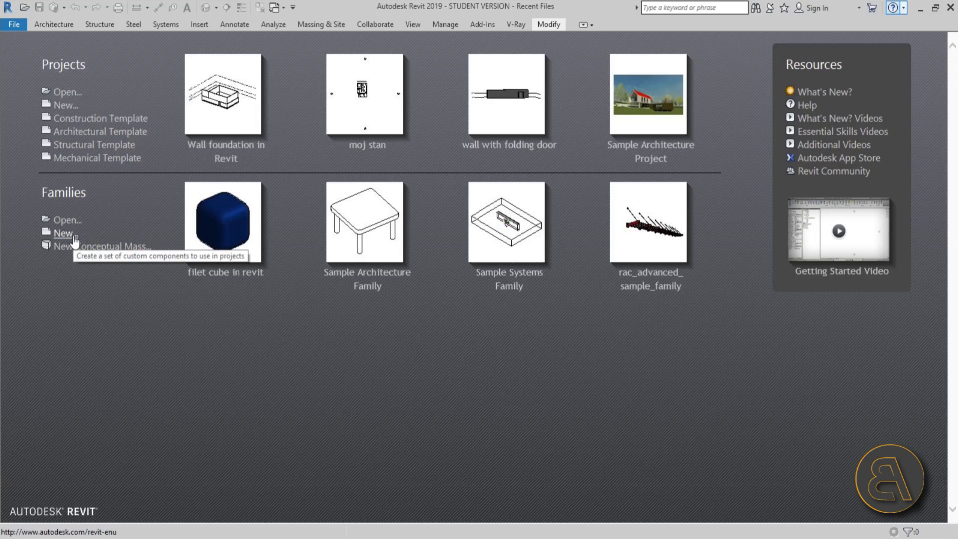
- Switch to Revit and create a new family from the English template Metric Generic Model wall based
{"action": "left_click", "coordinate": [75, 241]}
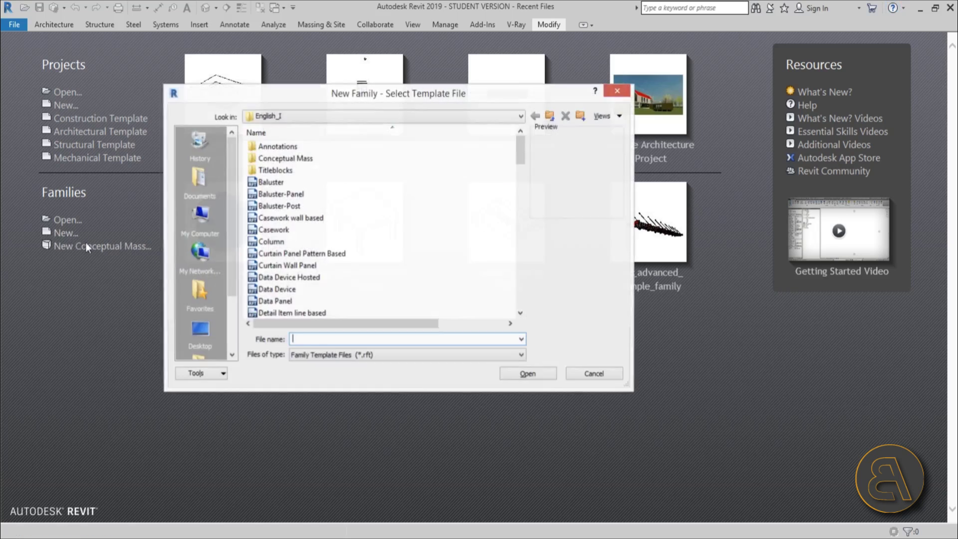
{"action": "left_click", "coordinate": [550, 116]}
{"action": "double_click", "coordinate": [270, 184]}
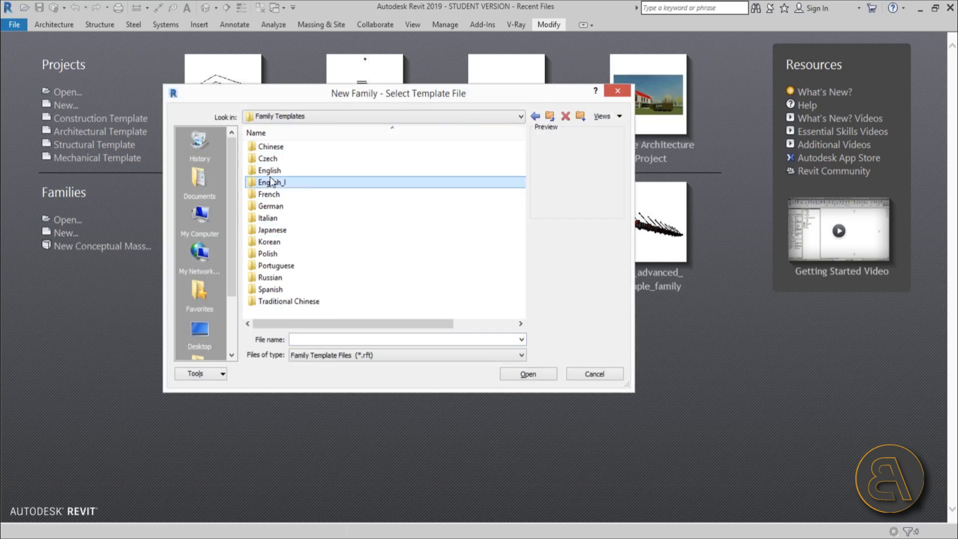
{"action": "left_click", "coordinate": [550, 115]}
{"action": "double_click", "coordinate": [272, 170]}
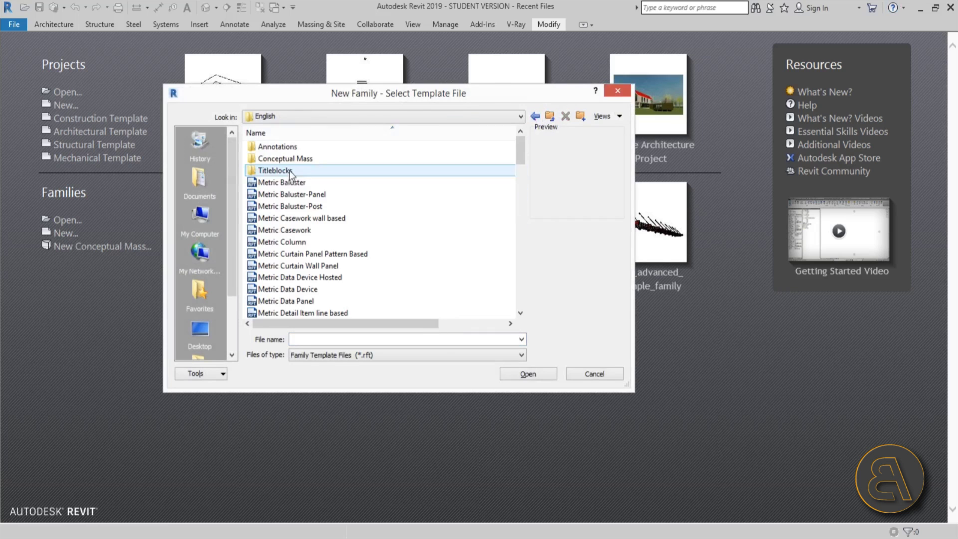
{"action": "scroll", "coordinate": [331, 246], "scroll_direction": "down", "scroll_amount": 5}
{"action": "scroll", "coordinate": [331, 246], "scroll_direction": "down", "scroll_amount": 5}
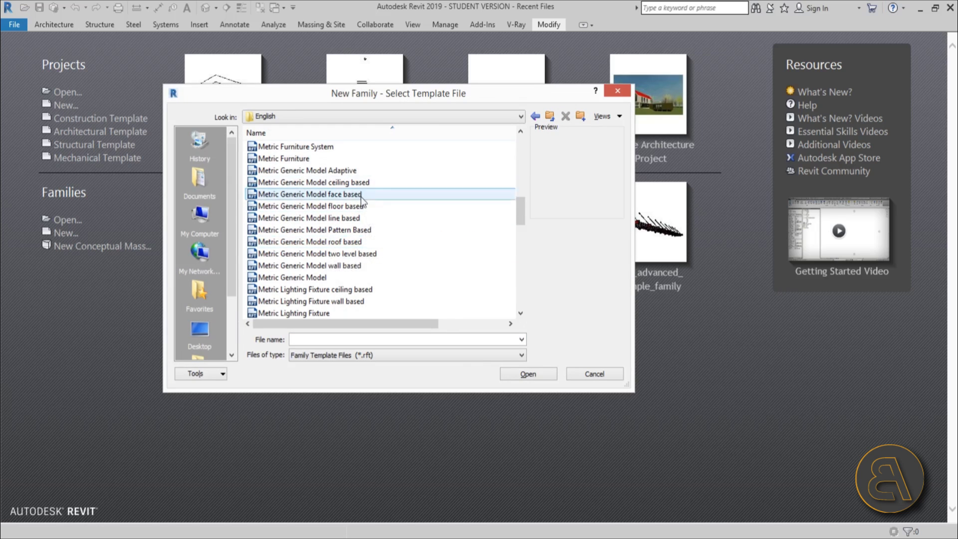
{"action": "left_click", "coordinate": [291, 266]}
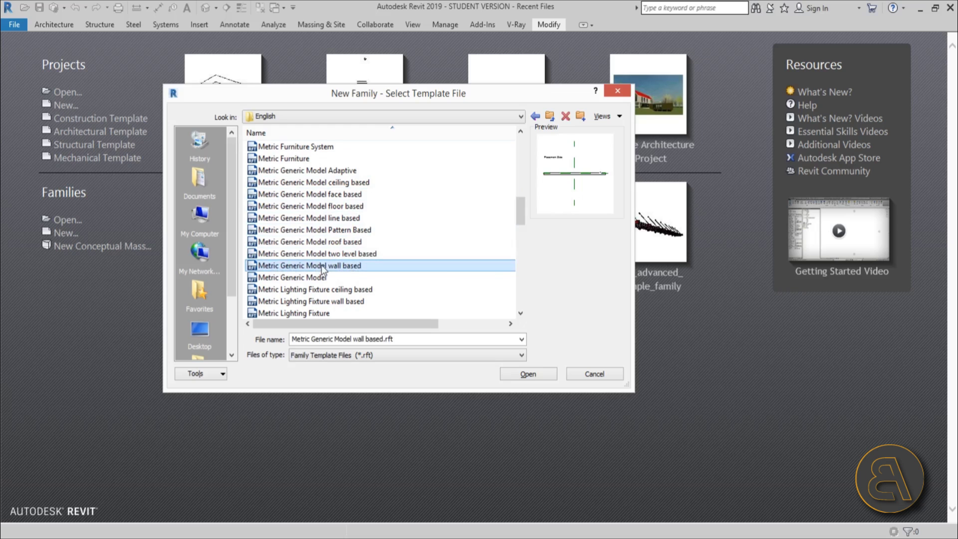
{"action": "left_click", "coordinate": [521, 373]}
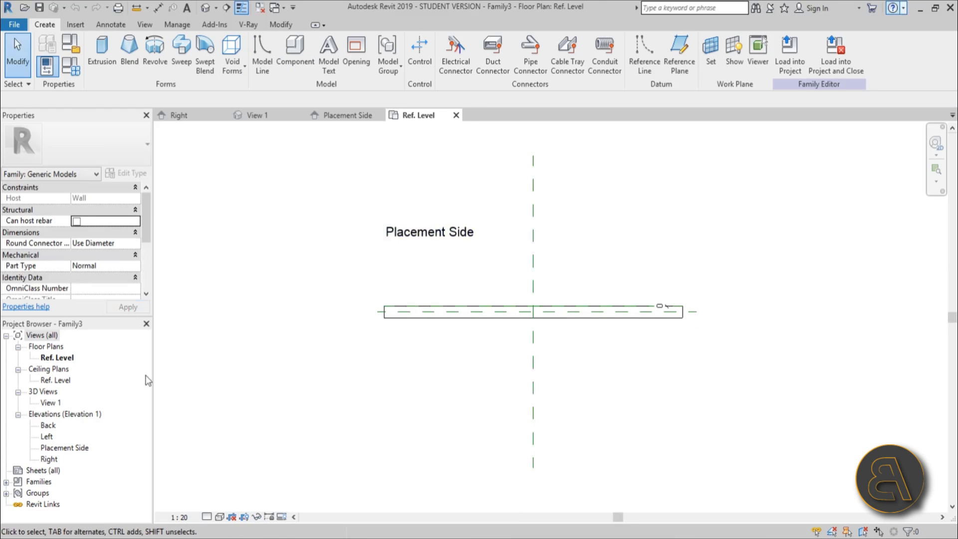
- Open the Placement Side elevation of the family
{"action": "double_click", "coordinate": [57, 447]}
{"action": "middle_click_drag", "start_coordinate": [519, 392], "coordinate": [492, 410]}
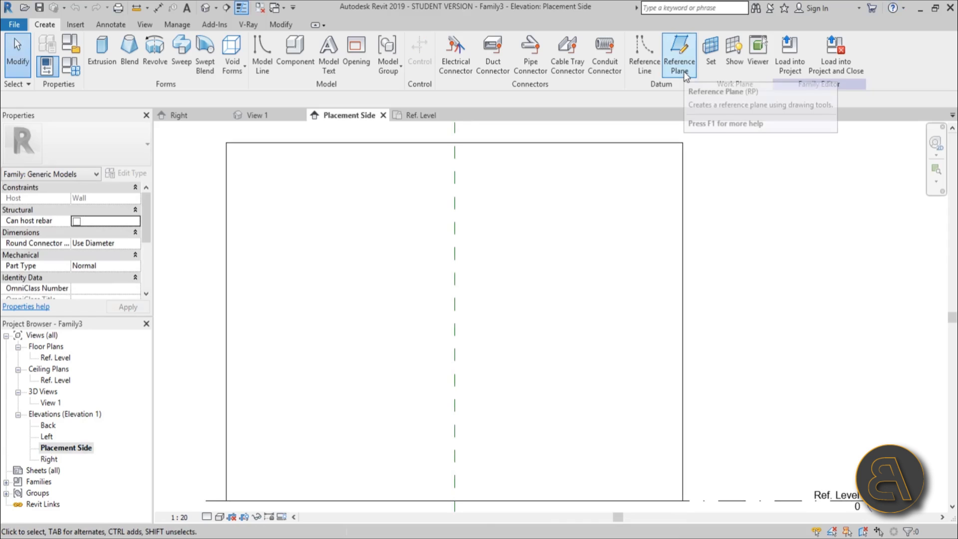
{"action": "left_click", "coordinate": [711, 70]}
{"action": "left_click", "coordinate": [320, 258]}
{"action": "left_click", "coordinate": [355, 315]}
{"action": "left_click", "coordinate": [607, 150]}
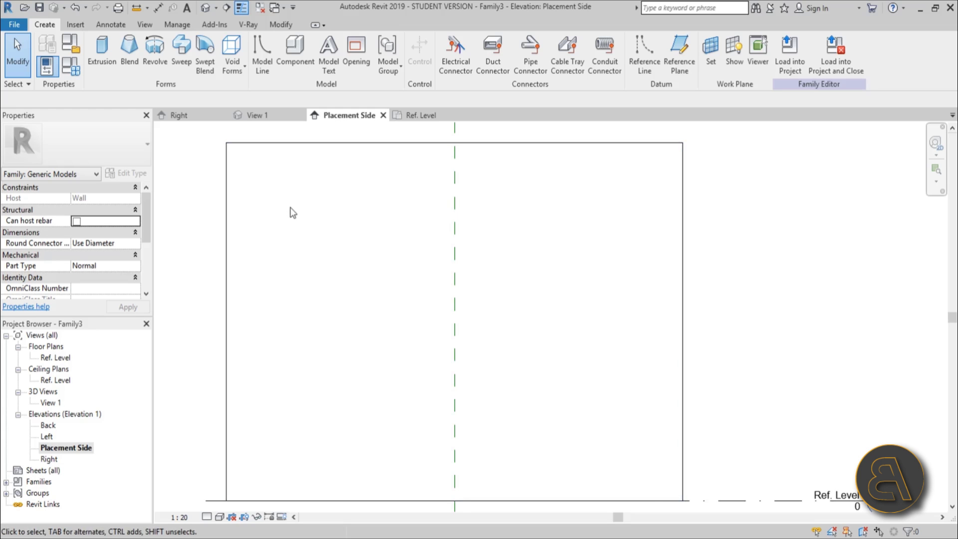
- Import the CAD file my logo.dwg from Storage (D:) with import units set to millimeter
{"action": "left_click", "coordinate": [75, 24]}
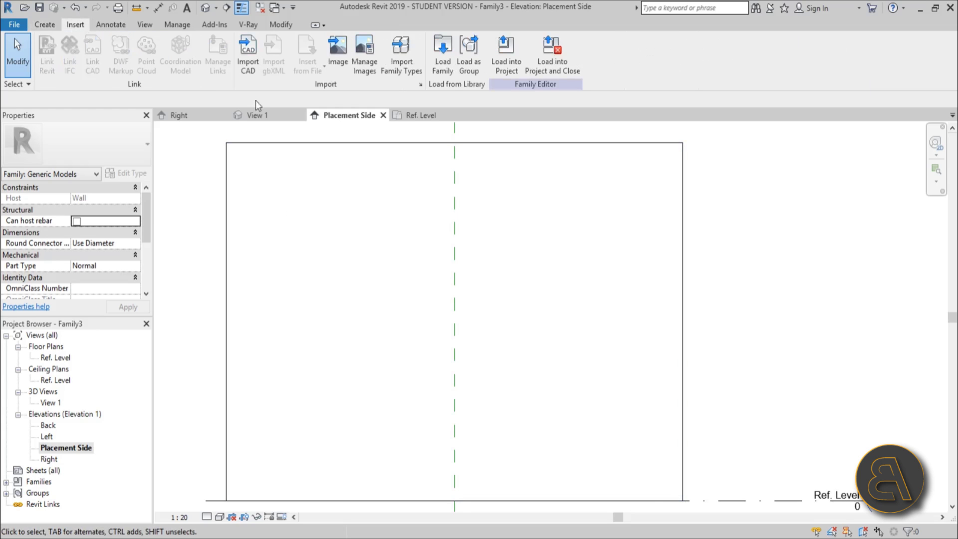
{"action": "left_click", "coordinate": [253, 70]}
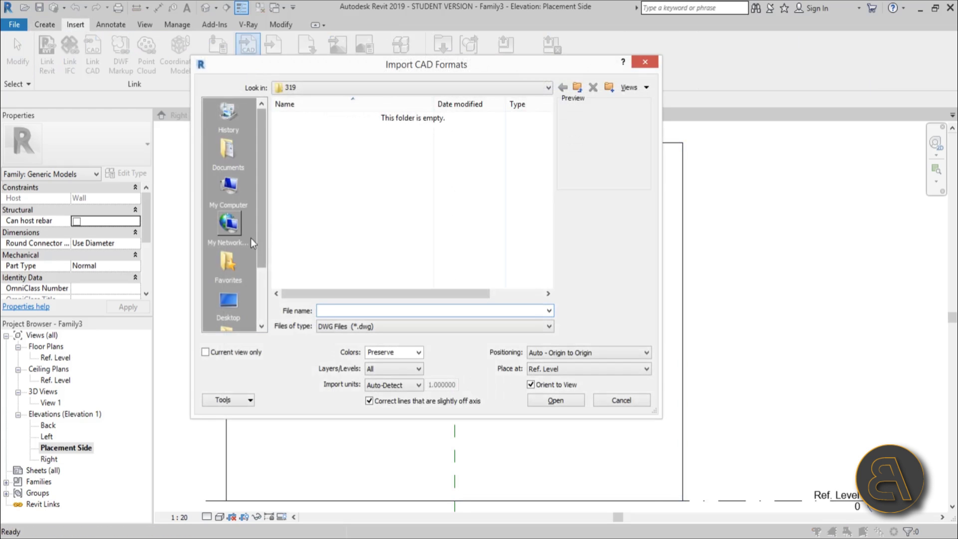
{"action": "left_click", "coordinate": [229, 202]}
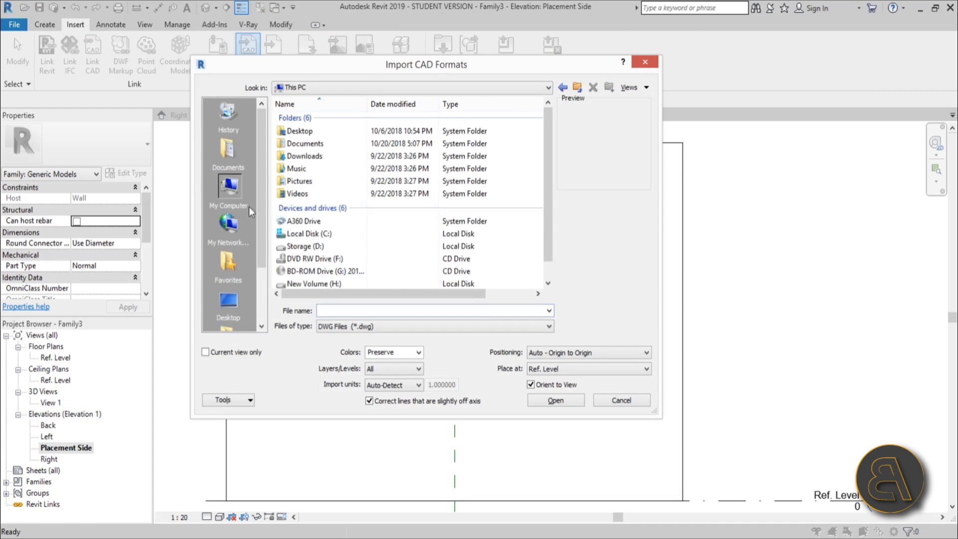
{"action": "double_click", "coordinate": [302, 250]}
{"action": "left_click", "coordinate": [306, 166]}
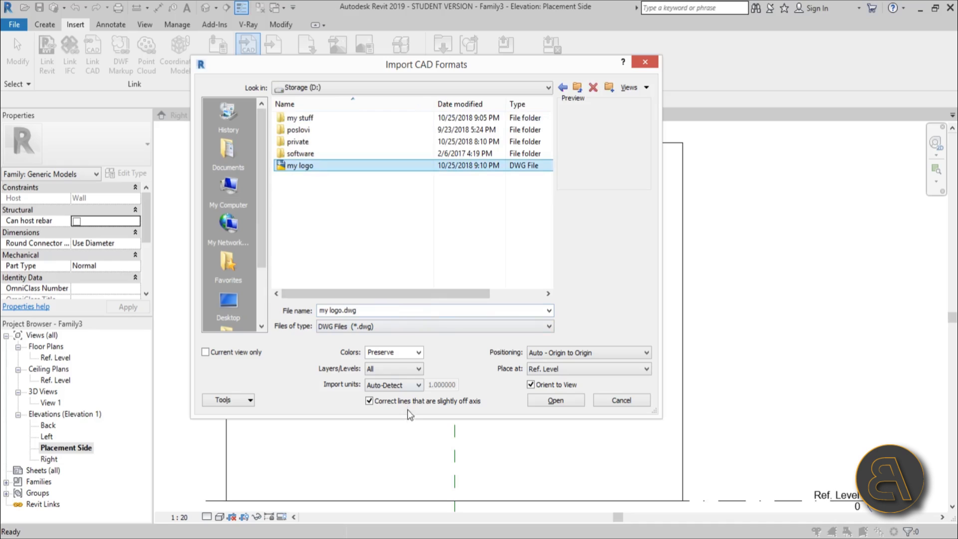
{"action": "left_click", "coordinate": [394, 385]}
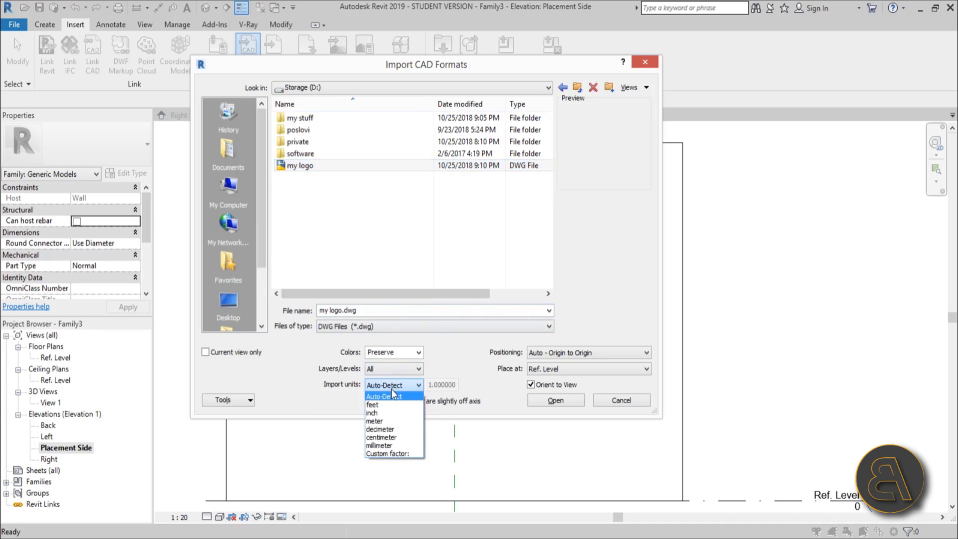
{"action": "left_click", "coordinate": [391, 445]}
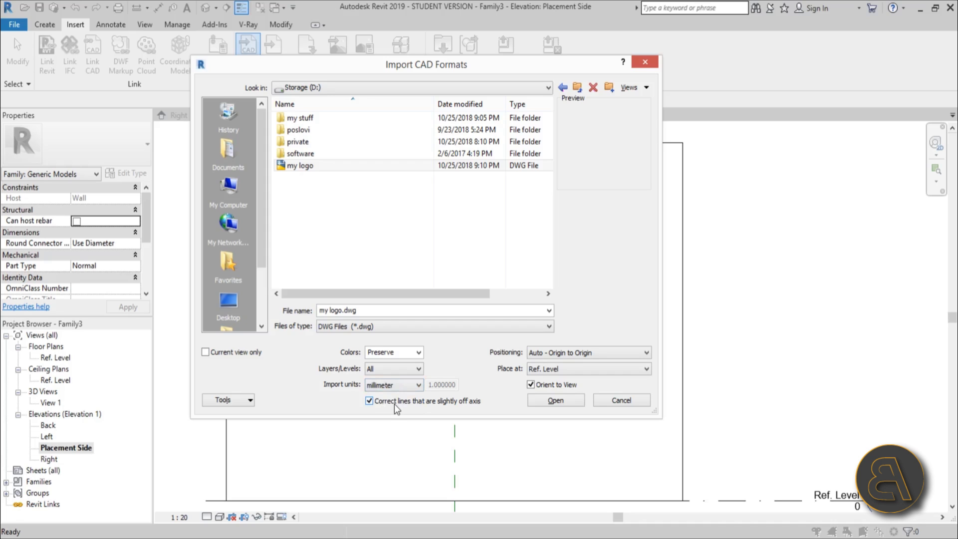
{"action": "left_click", "coordinate": [554, 400]}
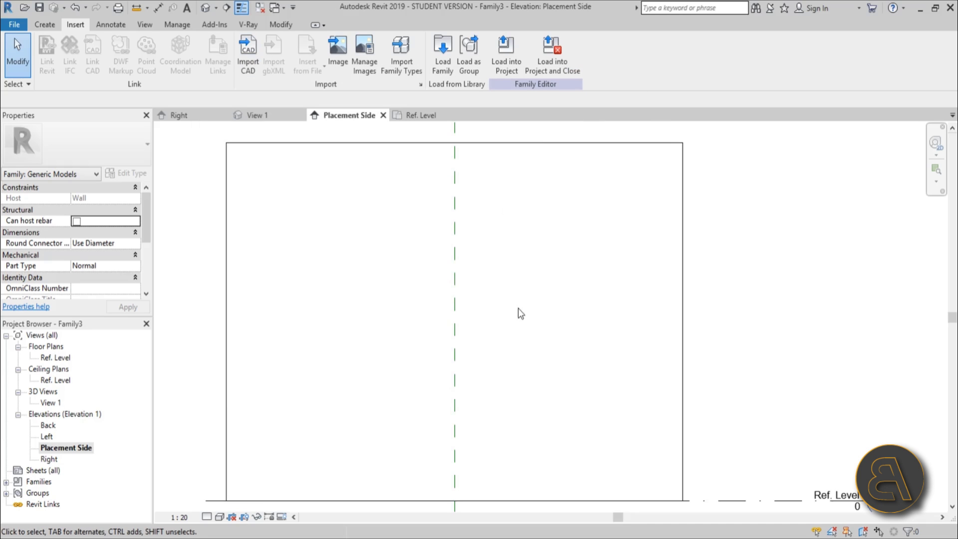
- Move the imported logo from below the reference level up to near the middle of the wall
{"action": "scroll", "coordinate": [477, 262], "scroll_direction": "down", "scroll_amount": 1}
{"action": "middle_click_drag", "start_coordinate": [487, 292], "coordinate": [453, 280]}
{"action": "scroll", "coordinate": [498, 343], "scroll_direction": "down", "scroll_amount": 1}
{"action": "middle_click_drag", "start_coordinate": [511, 448], "coordinate": [461, 325]}
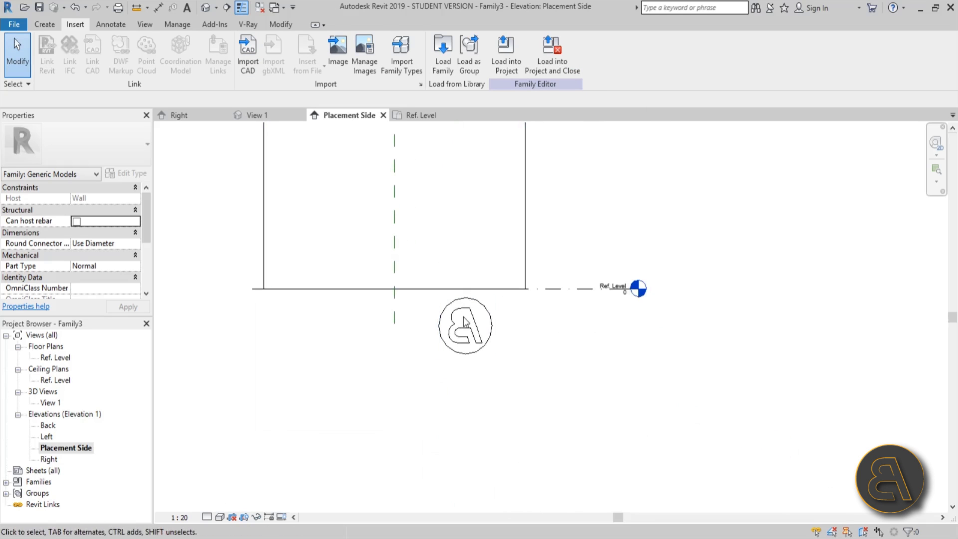
{"action": "left_click", "coordinate": [463, 330]}
{"action": "scroll", "coordinate": [497, 293], "scroll_direction": "up", "scroll_amount": 2}
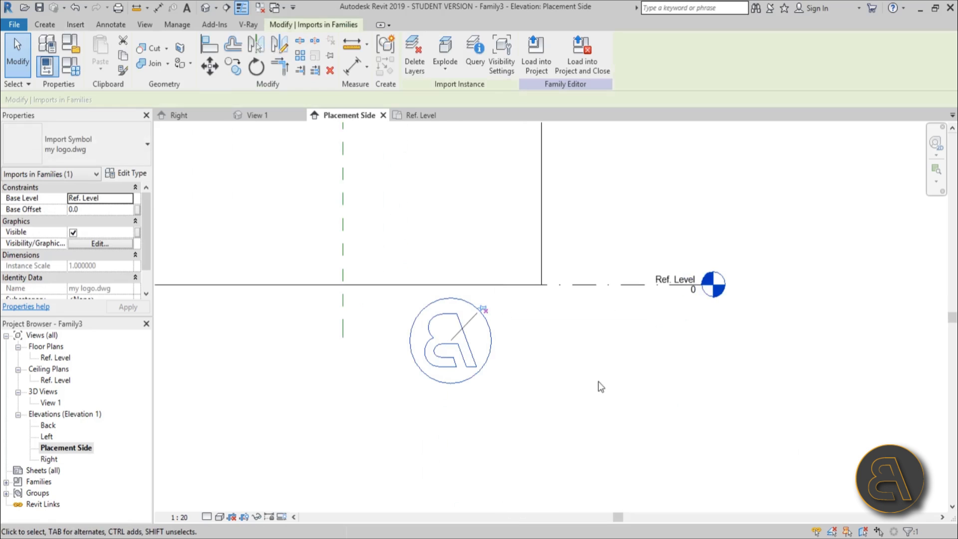
{"action": "scroll", "coordinate": [593, 378], "scroll_direction": "down", "scroll_amount": 2}
{"action": "left_click_drag", "start_coordinate": [532, 361], "coordinate": [518, 320]}
{"action": "left_click", "coordinate": [548, 363]}
{"action": "left_click_drag", "start_coordinate": [522, 365], "coordinate": [460, 243]}
{"action": "left_click", "coordinate": [492, 253]}
{"action": "scroll", "coordinate": [437, 218], "scroll_direction": "up", "scroll_amount": 3}
{"action": "scroll", "coordinate": [500, 229], "scroll_direction": "down", "scroll_amount": 3}
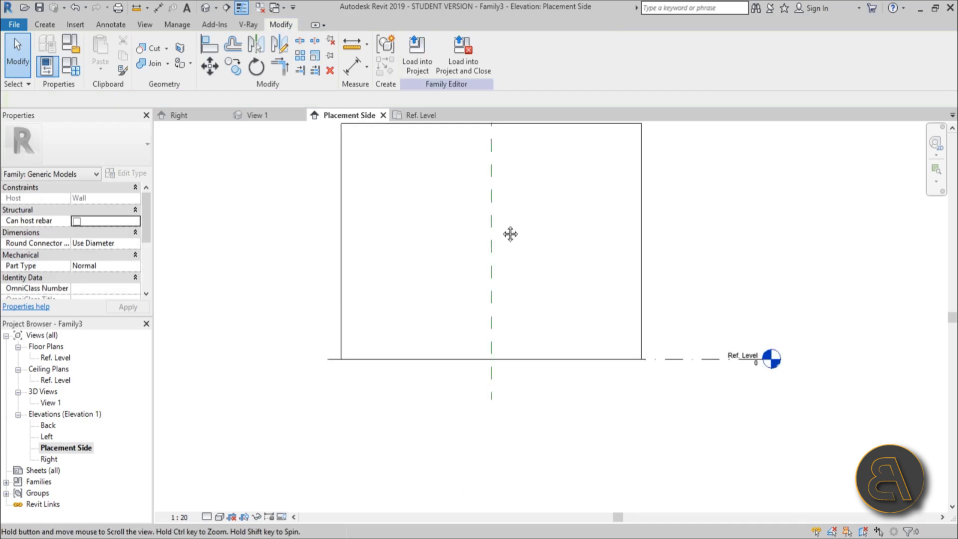
- Set the elevation's visual style to Wireframe
{"action": "left_click", "coordinate": [219, 516]}
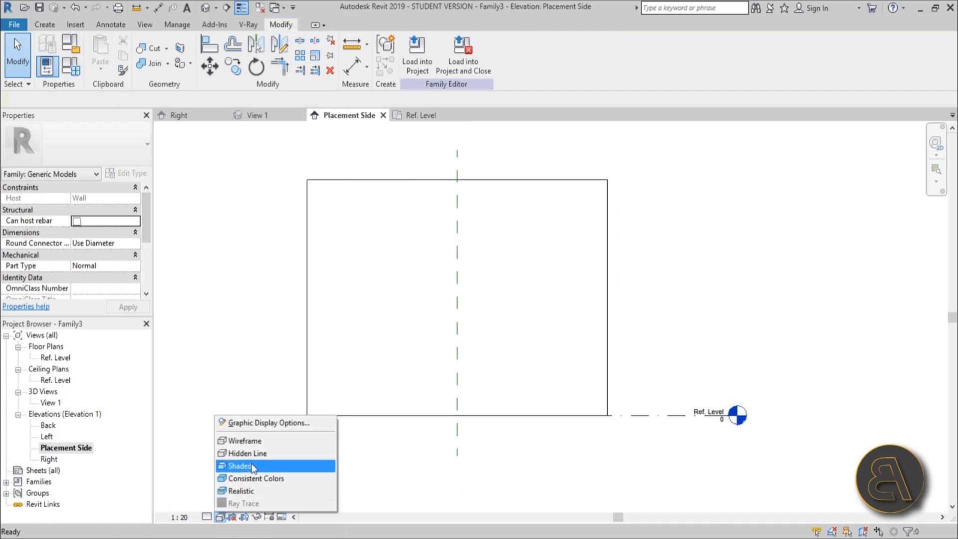
{"action": "left_click", "coordinate": [255, 441]}
{"action": "scroll", "coordinate": [471, 309], "scroll_direction": "up", "scroll_amount": 2}
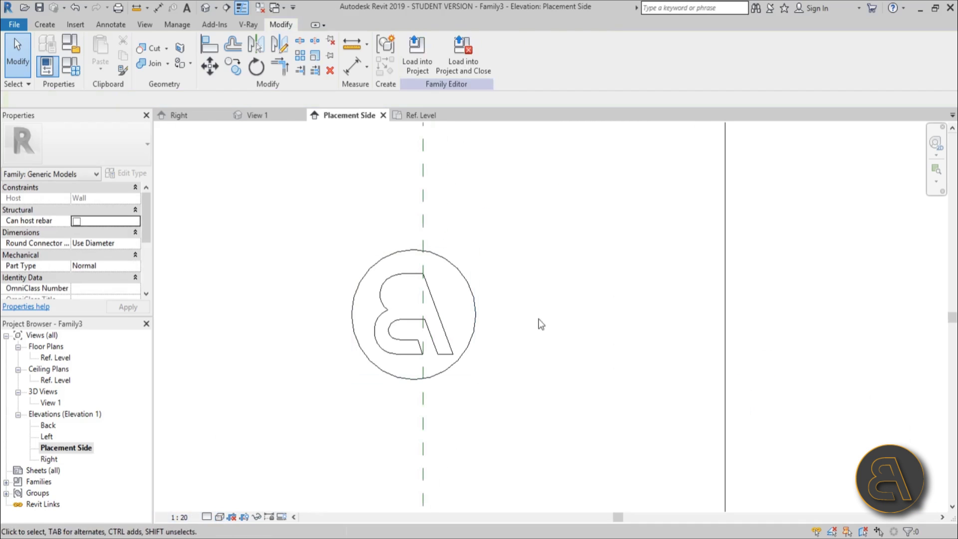
- Move the imported logo sideways so its circle's top point lies on the vertical center reference plane
{"action": "key", "text": "s"}
{"action": "left_click", "coordinate": [474, 343]}
{"action": "key", "text": "m"}
{"action": "key", "text": "v"}
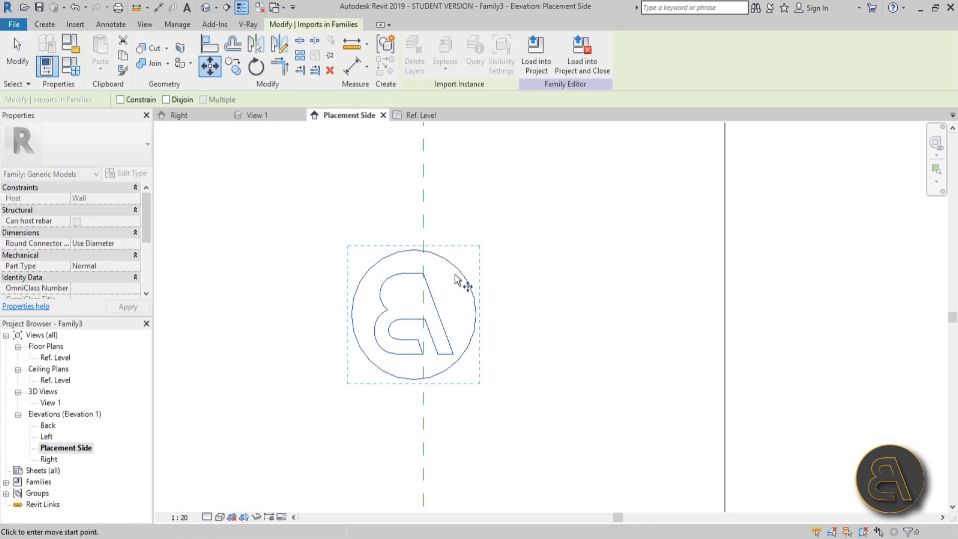
{"action": "left_click", "coordinate": [414, 250]}
{"action": "left_click", "coordinate": [423, 250]}
{"action": "scroll", "coordinate": [461, 351], "scroll_direction": "up", "scroll_amount": 3}
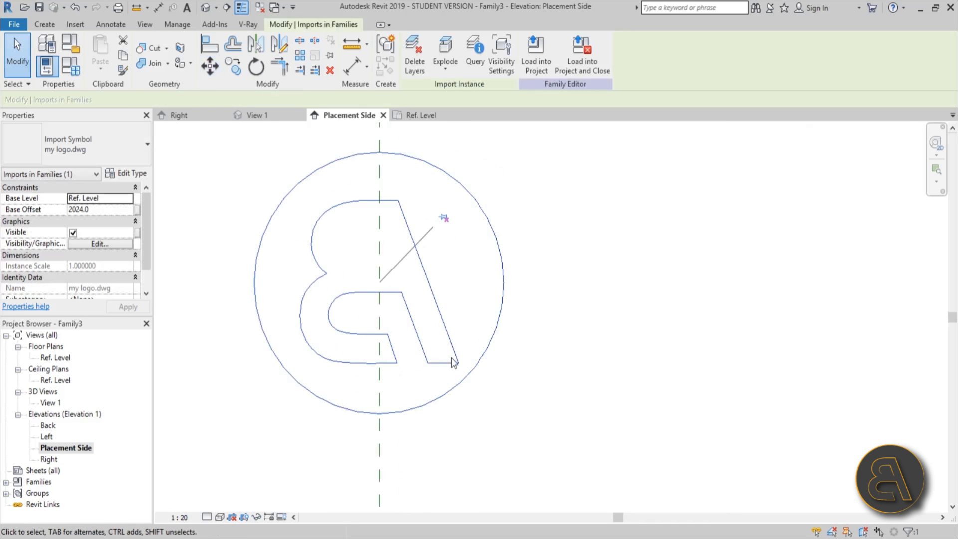
- Explode the imported logo into separate editable lines
{"action": "scroll", "coordinate": [492, 250], "scroll_direction": "up", "scroll_amount": 2}
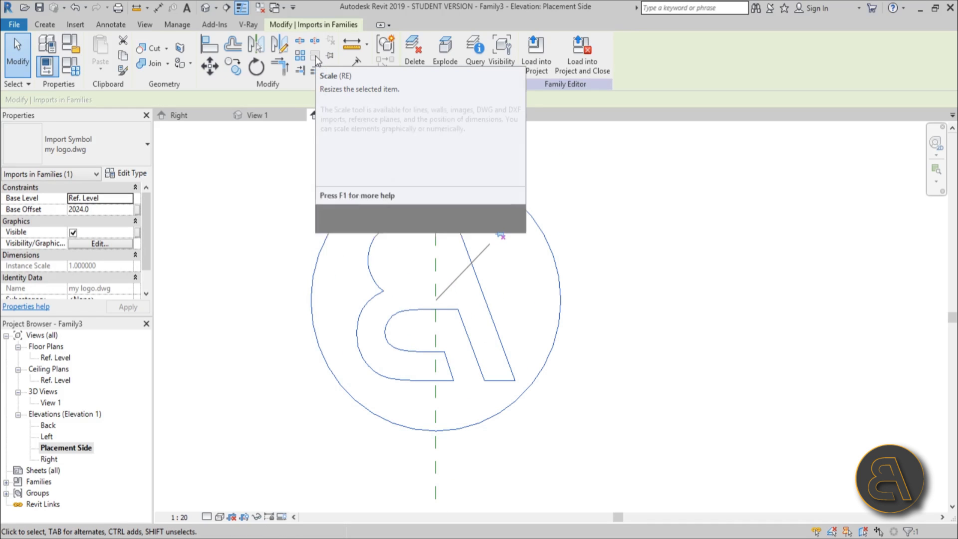
{"action": "left_click", "coordinate": [300, 233]}
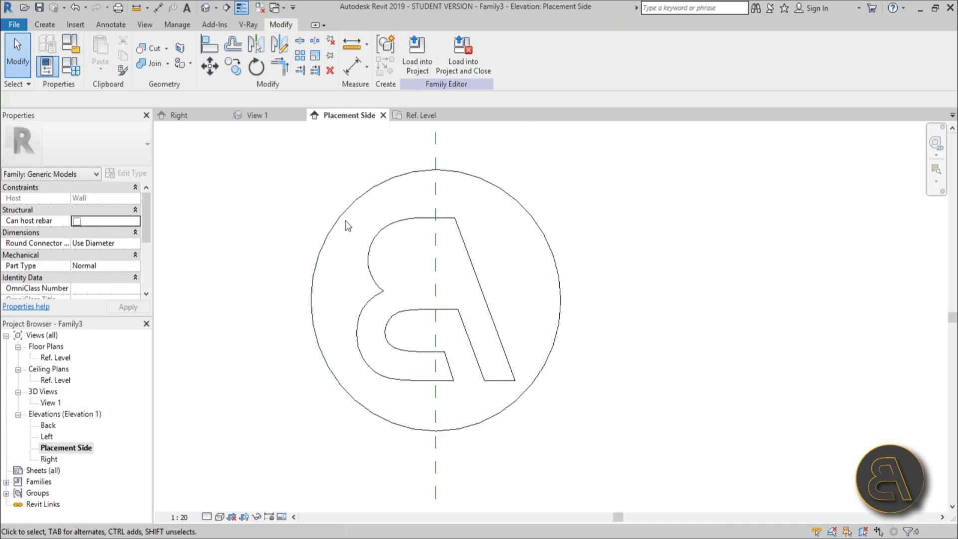
{"action": "left_click", "coordinate": [466, 267]}
{"action": "left_click", "coordinate": [445, 50]}
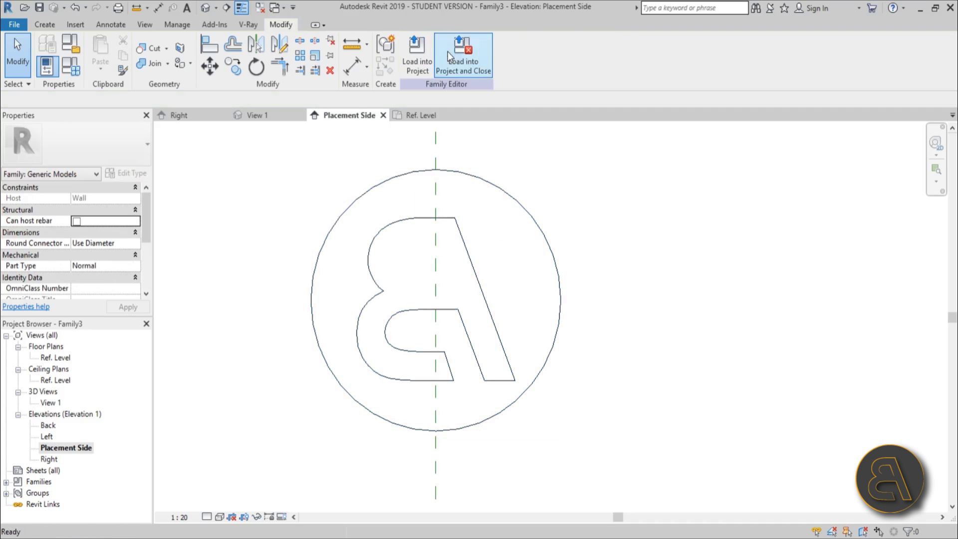
- Scale all exploded logo lines up slightly from the circle's top point, using its bottom point as the reference
{"action": "left_click_drag", "start_coordinate": [295, 165], "coordinate": [594, 484]}
{"action": "left_click", "coordinate": [315, 56]}
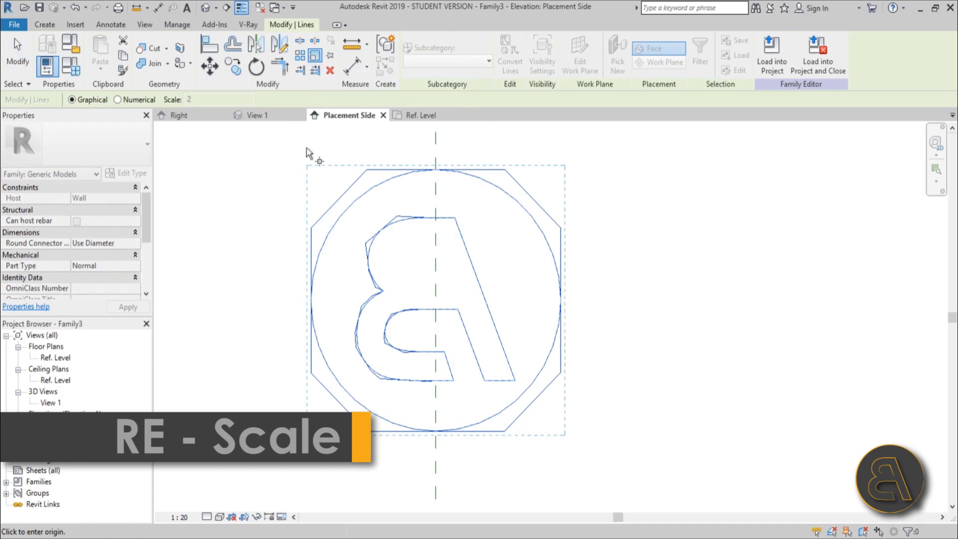
{"action": "left_click", "coordinate": [436, 170]}
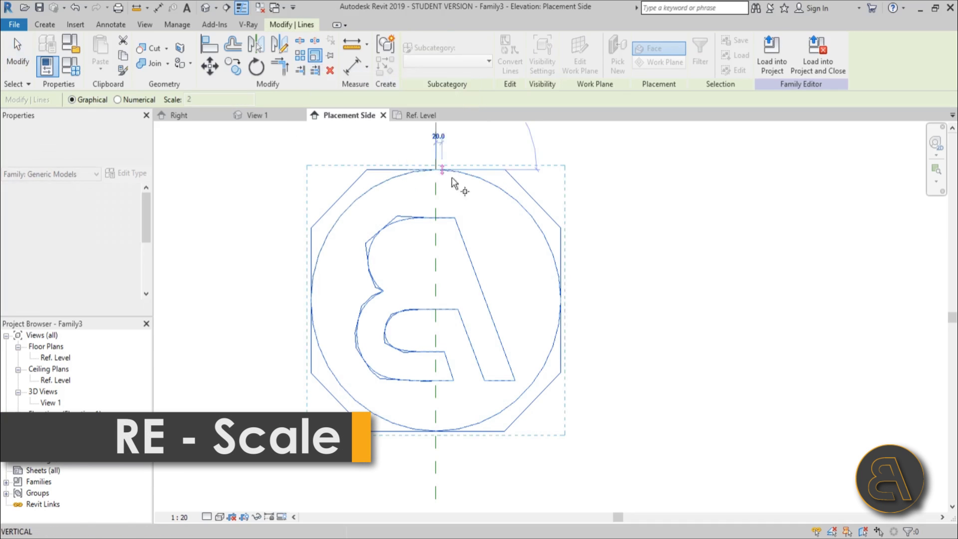
{"action": "left_click", "coordinate": [436, 431]}
{"action": "left_click", "coordinate": [434, 454]}
{"action": "scroll", "coordinate": [532, 321], "scroll_direction": "down", "scroll_amount": 2}
{"action": "scroll", "coordinate": [530, 317], "scroll_direction": "down", "scroll_amount": 1}
{"action": "left_click", "coordinate": [679, 332]}
{"action": "middle_click_drag", "start_coordinate": [639, 329], "coordinate": [657, 281]}
{"action": "middle_click_drag", "start_coordinate": [582, 301], "coordinate": [586, 325]}
{"action": "middle_click_drag", "start_coordinate": [545, 297], "coordinate": [460, 324]}
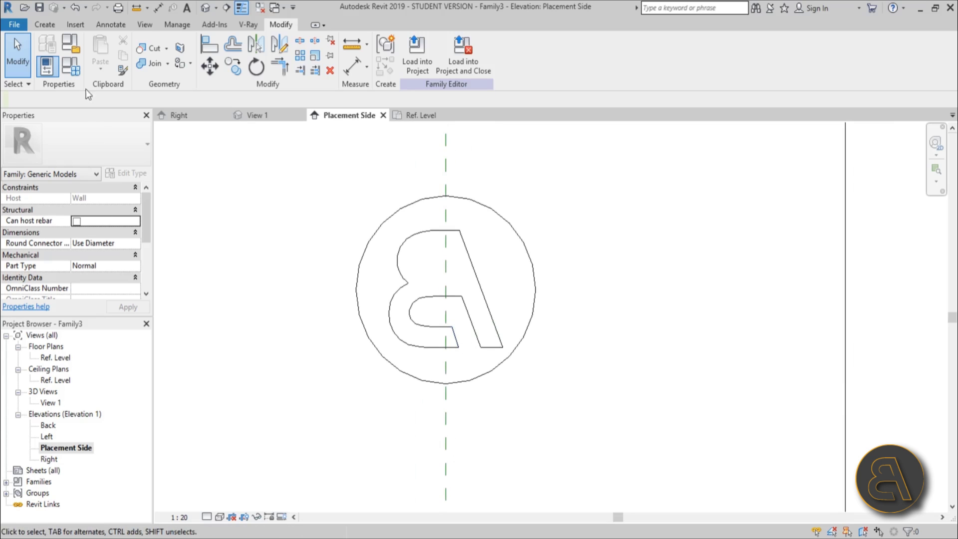
- Start a solid extrusion with the wall face picked as its work plane
{"action": "left_click", "coordinate": [56, 27]}
{"action": "left_click", "coordinate": [102, 50]}
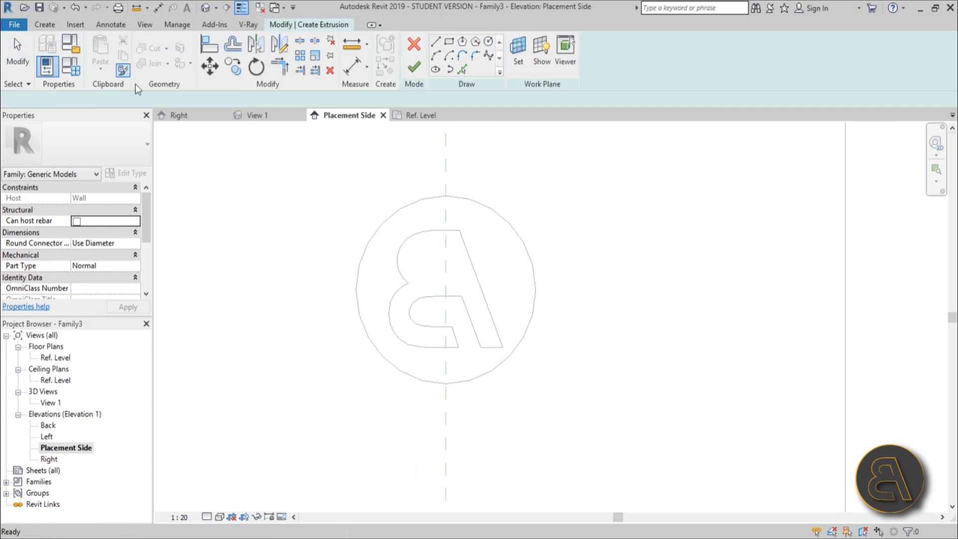
{"action": "left_click", "coordinate": [288, 257]}
{"action": "left_click", "coordinate": [350, 315]}
{"action": "scroll", "coordinate": [645, 261], "scroll_direction": "down", "scroll_amount": 2}
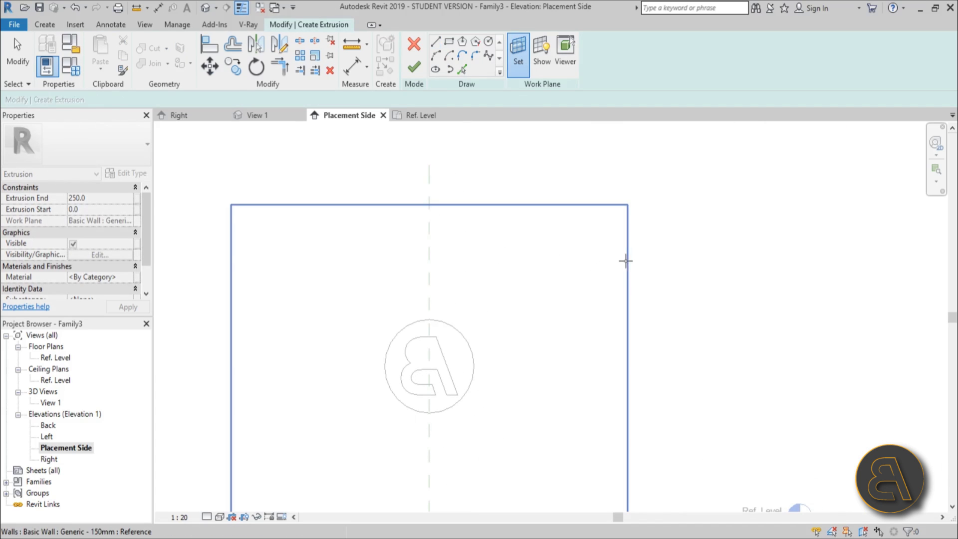
{"action": "left_click", "coordinate": [626, 260]}
- Sketch a circle with a radius of 450 centered on the vertical reference plane near the logo's center
{"action": "left_click", "coordinate": [488, 41]}
{"action": "scroll", "coordinate": [441, 333], "scroll_direction": "up", "scroll_amount": 2}
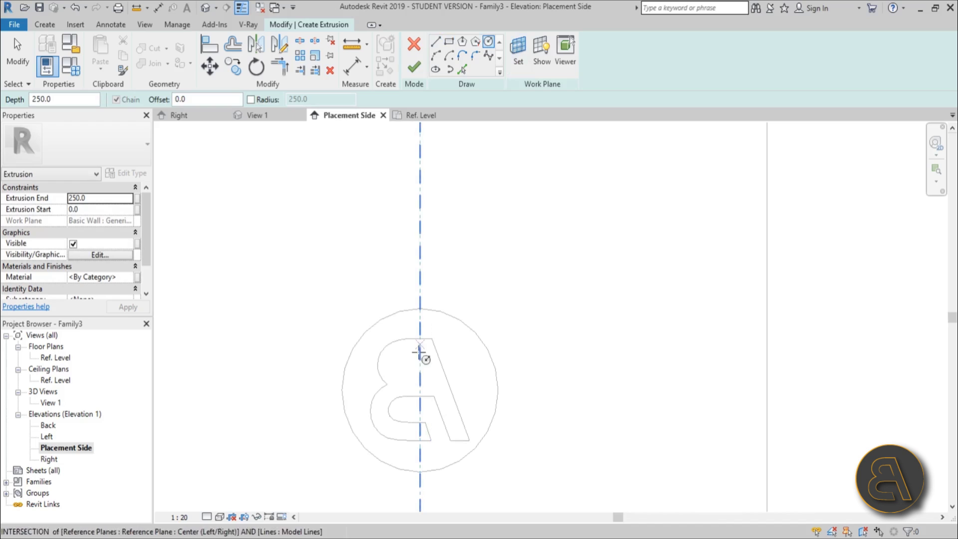
{"action": "left_click", "coordinate": [420, 387]}
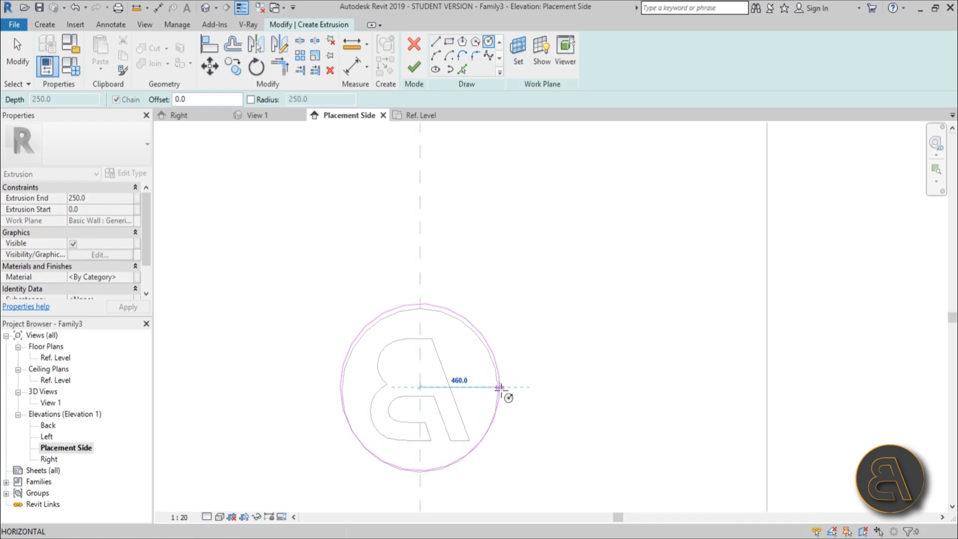
{"action": "scroll", "coordinate": [498, 387], "scroll_direction": "up", "scroll_amount": 3}
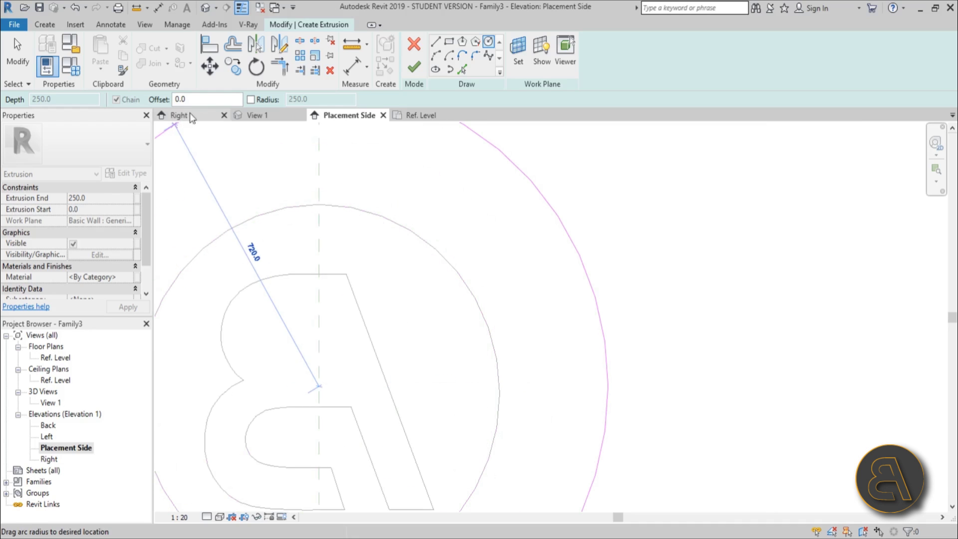
{"action": "left_click", "coordinate": [267, 99]}
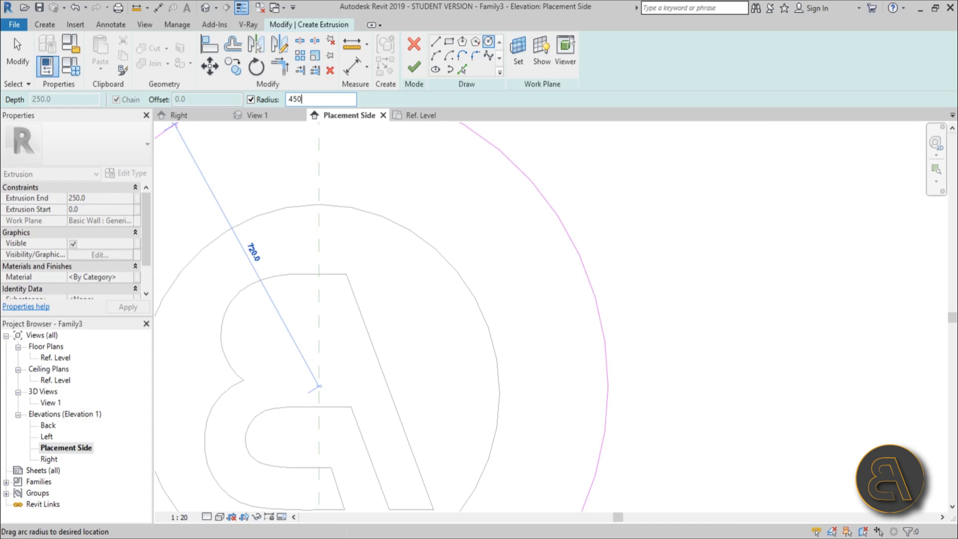
{"action": "left_click", "coordinate": [542, 220]}
{"action": "scroll", "coordinate": [539, 244], "scroll_direction": "down", "scroll_amount": 1}
{"action": "key", "text": "Escape"}
{"action": "key", "text": "Escape"}
{"action": "scroll", "coordinate": [470, 415], "scroll_direction": "down", "scroll_amount": 1}
{"action": "middle_click_drag", "start_coordinate": [469, 411], "coordinate": [571, 323]}
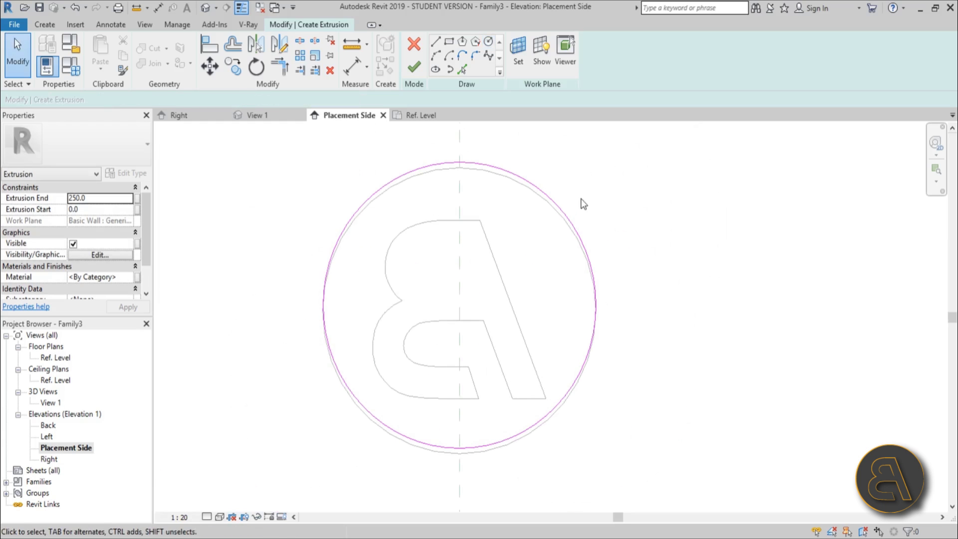
- Move the sketched circle down so its top point meets the top of the logo's outer circle
{"action": "left_click", "coordinate": [567, 214]}
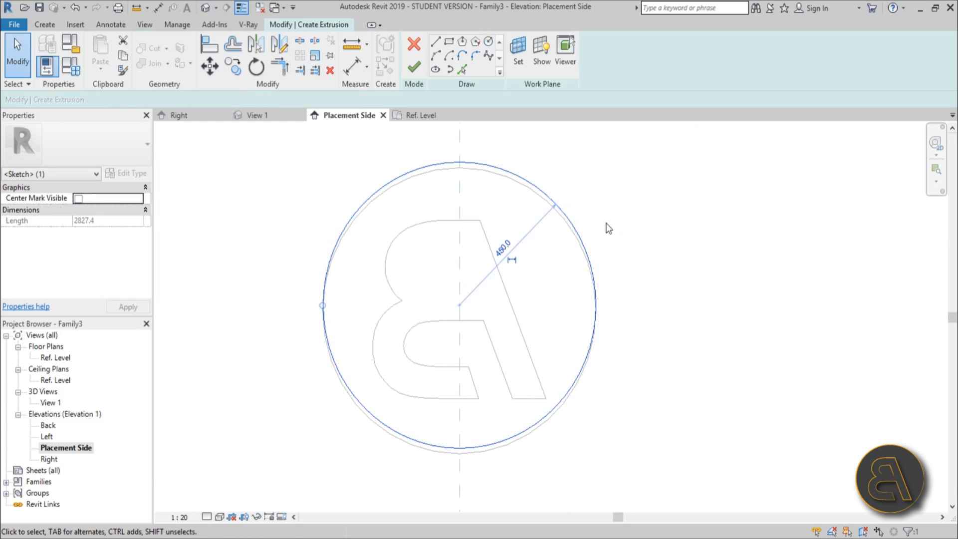
{"action": "key", "text": "m"}
{"action": "key", "text": "v"}
{"action": "scroll", "coordinate": [455, 166], "scroll_direction": "up", "scroll_amount": 2}
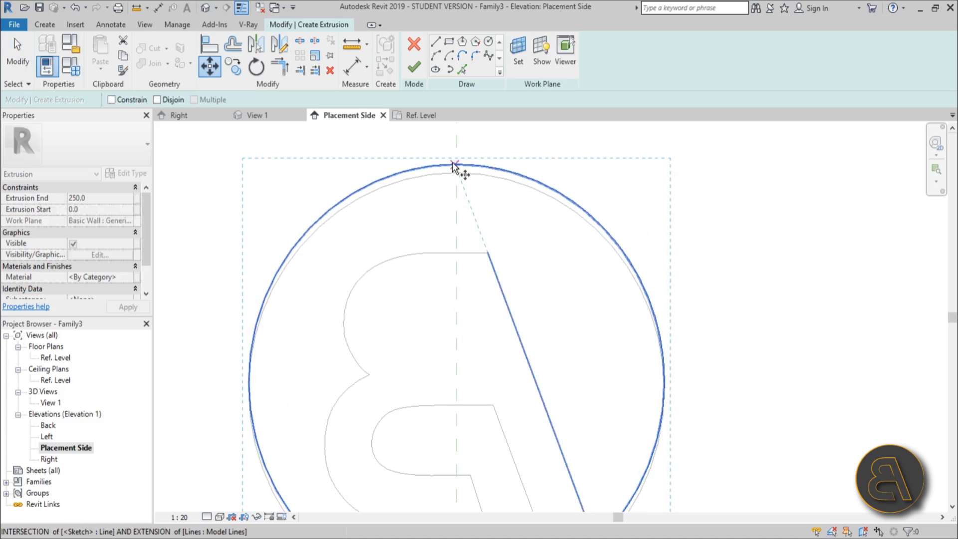
{"action": "left_click", "coordinate": [455, 164]}
{"action": "left_click", "coordinate": [455, 173]}
{"action": "left_click", "coordinate": [452, 157]}
{"action": "scroll", "coordinate": [451, 157], "scroll_direction": "down", "scroll_amount": 2}
{"action": "scroll", "coordinate": [452, 317], "scroll_direction": "up", "scroll_amount": 2}
{"action": "middle_click_drag", "start_coordinate": [535, 307], "coordinate": [473, 347]}
{"action": "scroll", "coordinate": [413, 344], "scroll_direction": "down", "scroll_amount": 1}
{"action": "middle_click_drag", "start_coordinate": [387, 364], "coordinate": [443, 370]}
{"action": "middle_click_drag", "start_coordinate": [407, 295], "coordinate": [387, 276]}
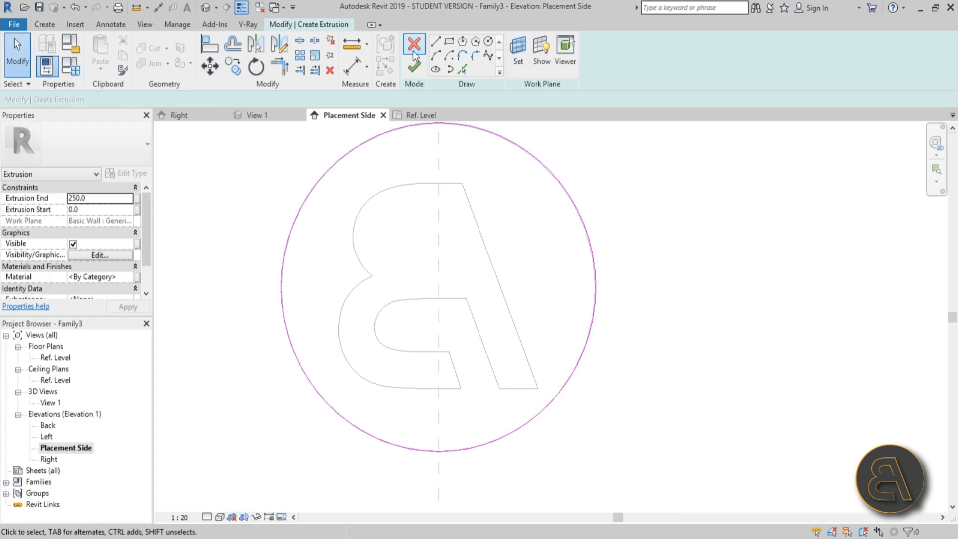
- Set the extrusion end to 50, finish the disc and view it in the default 3D view
{"action": "left_click", "coordinate": [94, 198]}
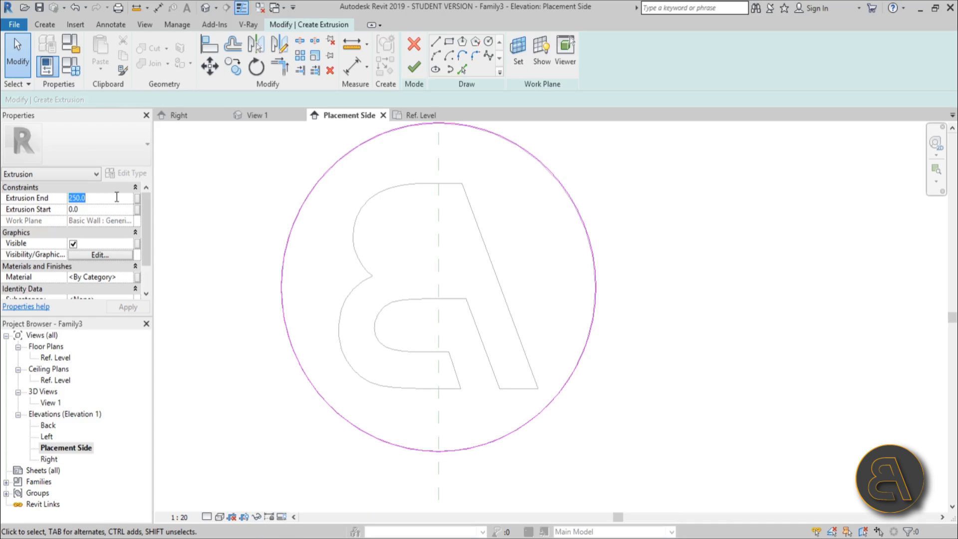
{"action": "left_click", "coordinate": [414, 67]}
{"action": "left_click", "coordinate": [206, 8]}
{"action": "middle_click_drag", "start_coordinate": [654, 261], "coordinate": [217, 214], "text": "shift"}
{"action": "scroll", "coordinate": [534, 312], "scroll_direction": "up", "scroll_amount": 3}
- Undo the last change and reopen the Placement Side elevation focused on the logo
{"action": "left_click", "coordinate": [584, 285]}
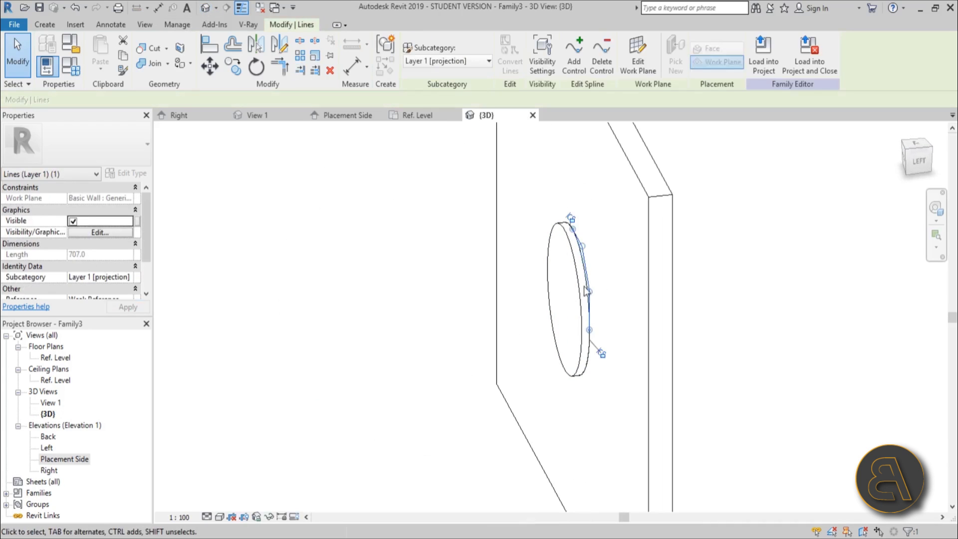
{"action": "left_click", "coordinate": [598, 430]}
{"action": "left_click", "coordinate": [76, 10]}
{"action": "double_click", "coordinate": [65, 459]}
{"action": "scroll", "coordinate": [494, 293], "scroll_direction": "down", "scroll_amount": 3}
{"action": "scroll", "coordinate": [493, 293], "scroll_direction": "up", "scroll_amount": 2}
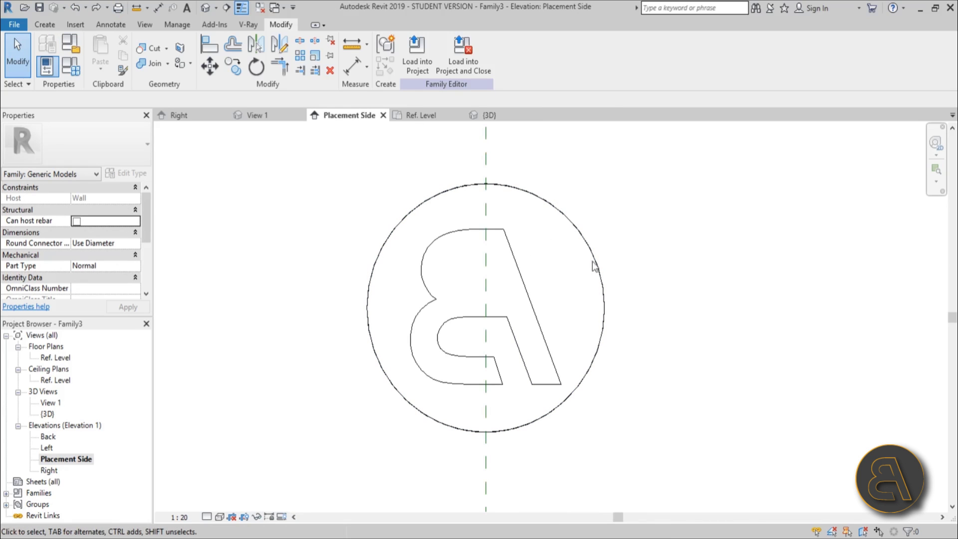
- Start a void extrusion with the face of the disc extrusion picked as its work plane
{"action": "left_click", "coordinate": [49, 24]}
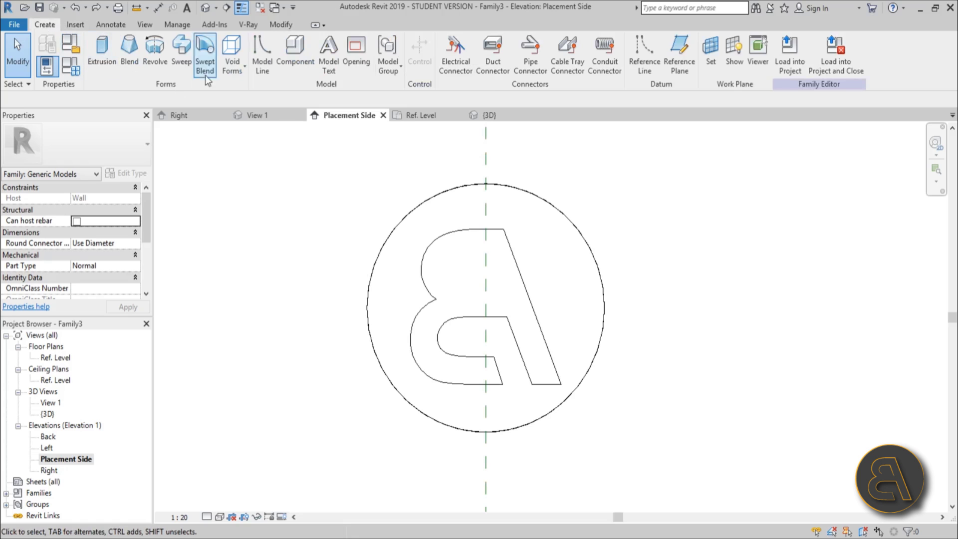
{"action": "left_click", "coordinate": [232, 73]}
{"action": "left_click", "coordinate": [259, 100]}
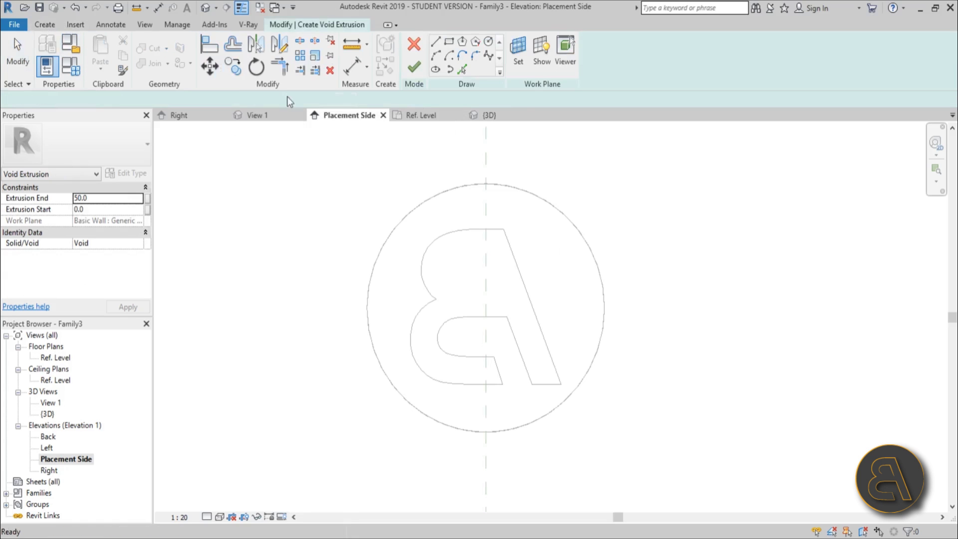
{"action": "left_click", "coordinate": [520, 62]}
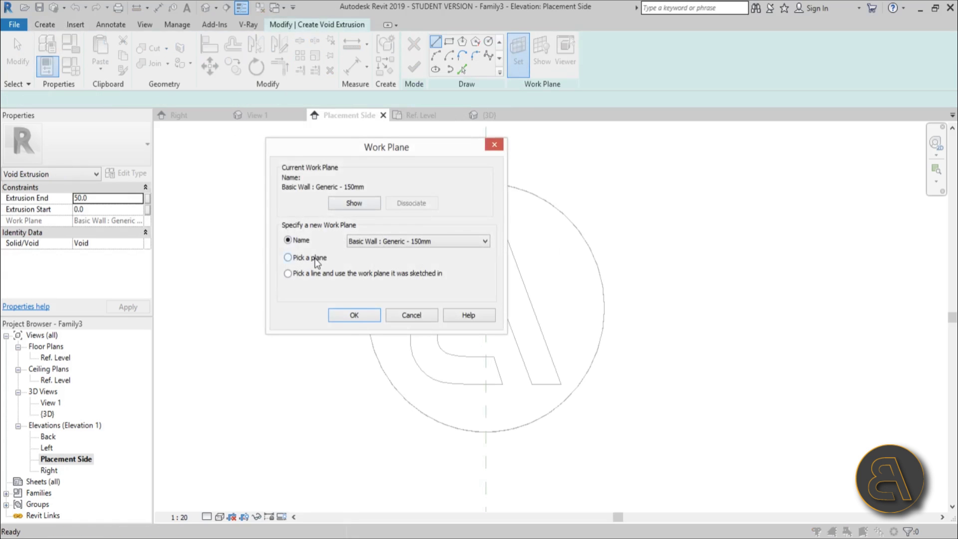
{"action": "left_click", "coordinate": [373, 319]}
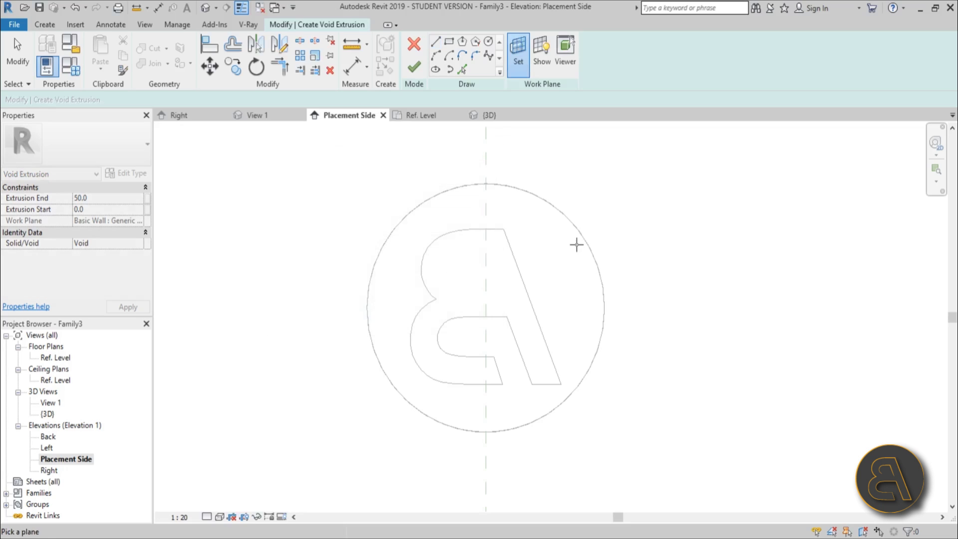
{"action": "left_click", "coordinate": [582, 236]}
- Try an arc offset 10 inward from the upper half of the disc's edge, and delete it
{"action": "scroll", "coordinate": [542, 257], "scroll_direction": "up", "scroll_amount": 2}
{"action": "scroll", "coordinate": [542, 257], "scroll_direction": "up", "scroll_amount": 2}
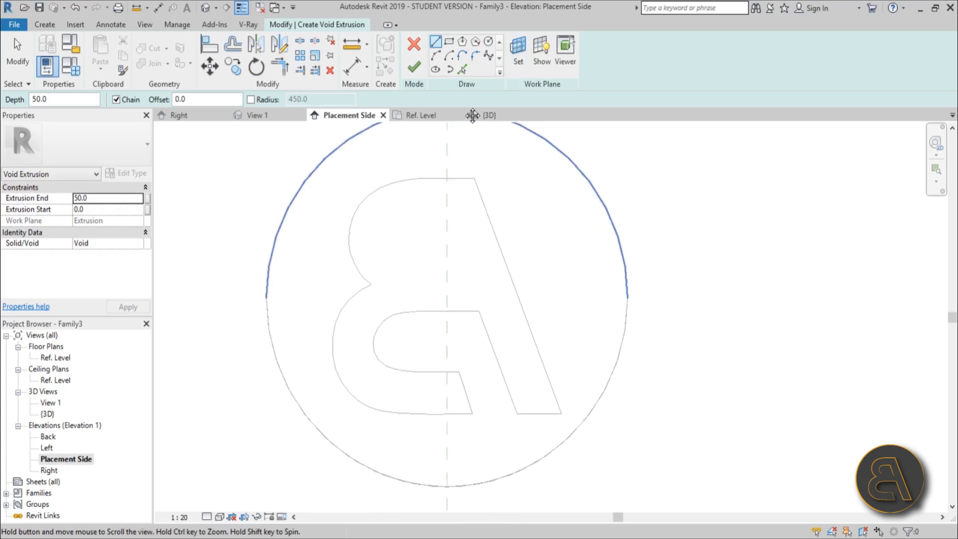
{"action": "left_click", "coordinate": [462, 69]}
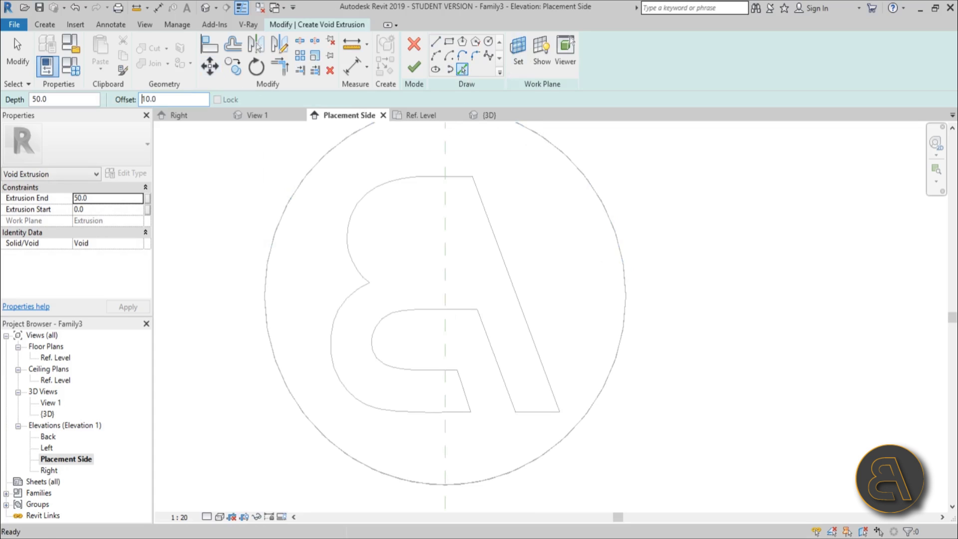
{"action": "left_click", "coordinate": [288, 213]}
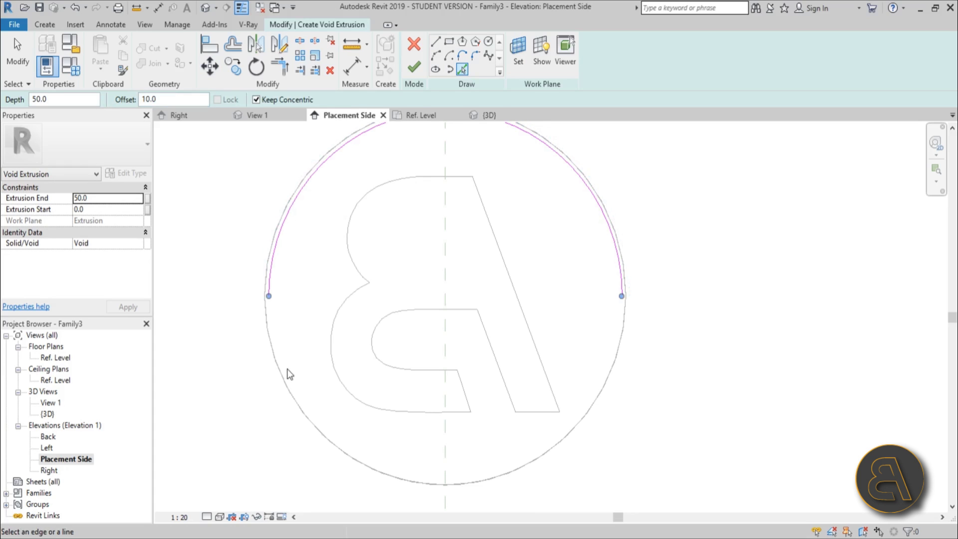
{"action": "key", "text": "Escape"}
{"action": "key", "text": "Escape"}
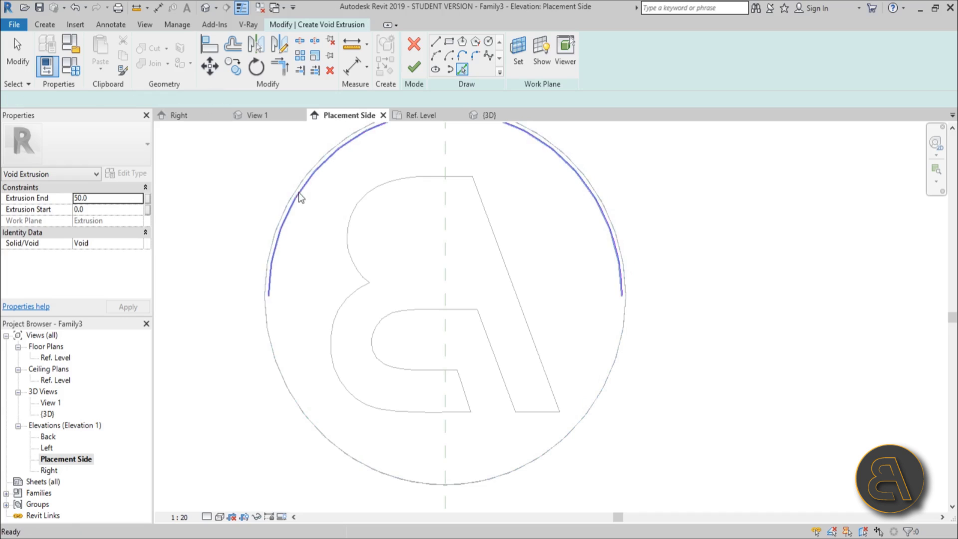
{"action": "left_click", "coordinate": [299, 193]}
{"action": "key", "text": "Delete"}
- Sketch two concentric circles by picking lines: one offset 20 inward from the disc's edge, the second offset 10 inside it
{"action": "key", "text": "p"}
{"action": "key", "text": "l"}
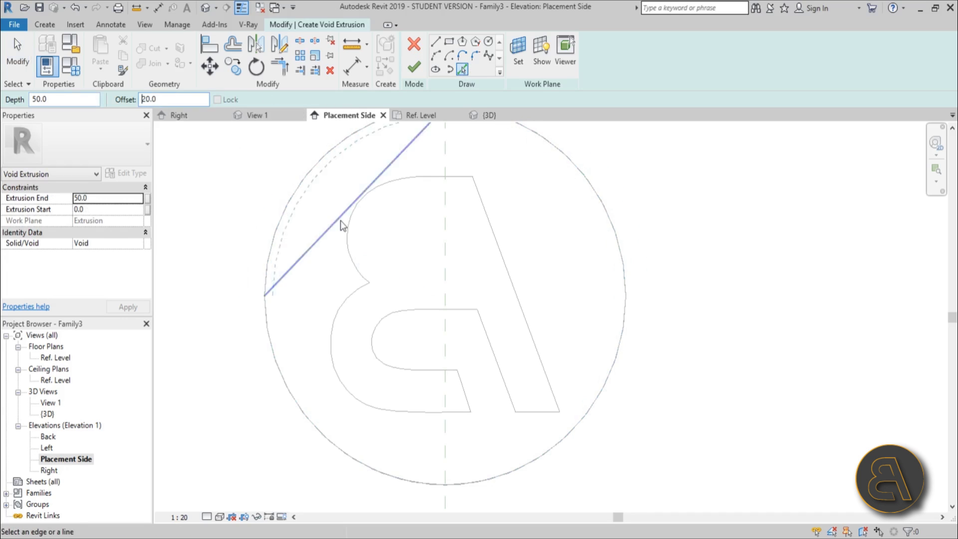
{"action": "left_click", "coordinate": [290, 199]}
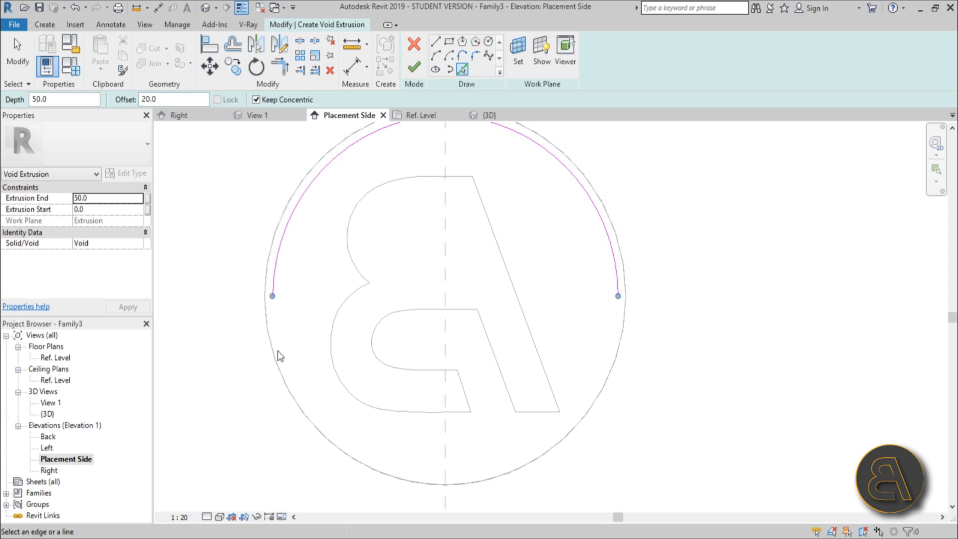
{"action": "left_click", "coordinate": [278, 356]}
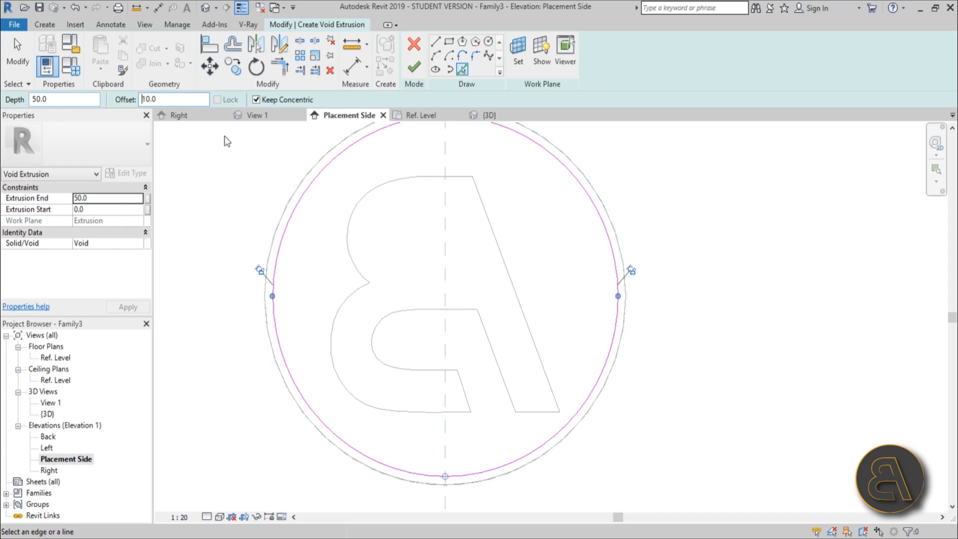
{"action": "left_click", "coordinate": [322, 178]}
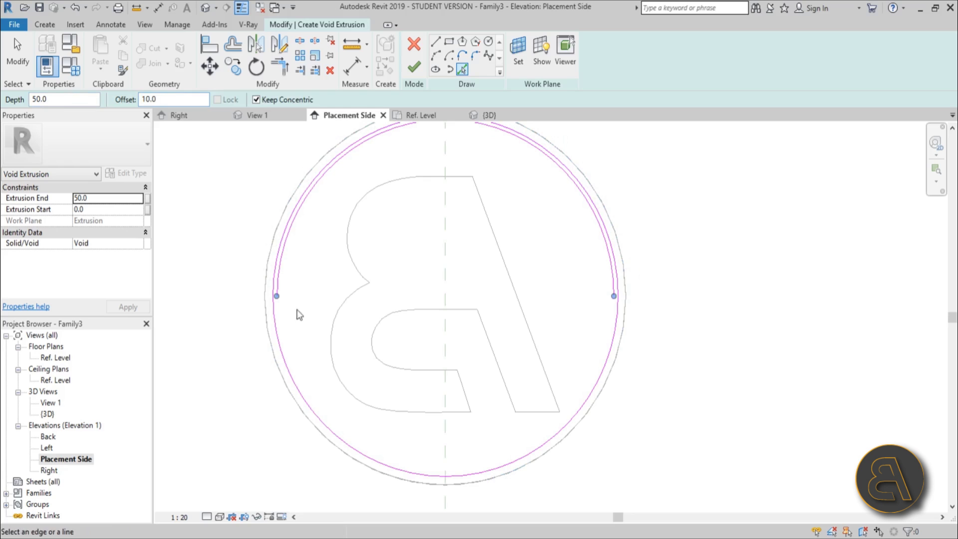
{"action": "left_click", "coordinate": [295, 363]}
- Delete the stray sketch line offset above the logo letter's top edge
{"action": "scroll", "coordinate": [428, 227], "scroll_direction": "down", "scroll_amount": 2}
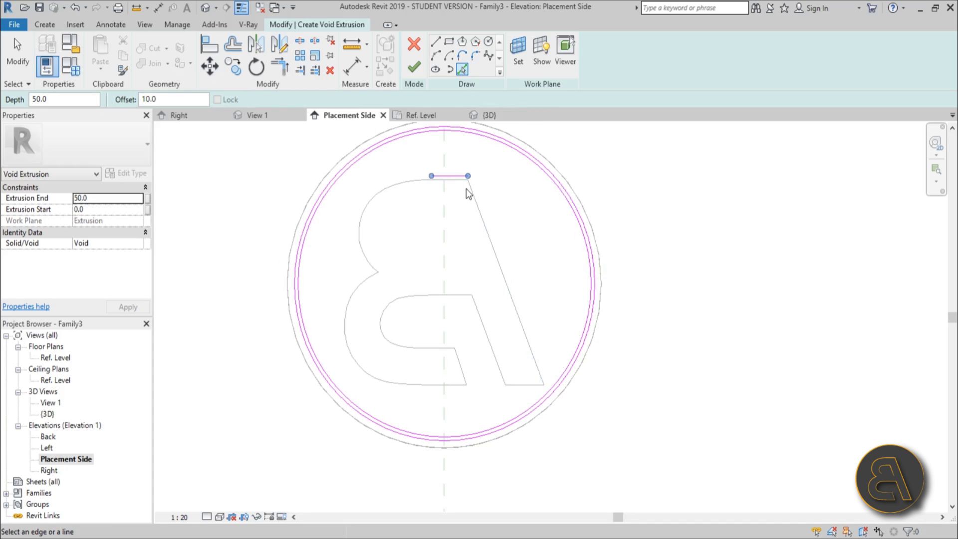
{"action": "key", "text": "Escape"}
{"action": "left_click", "coordinate": [459, 177]}
{"action": "key", "text": "Delete"}
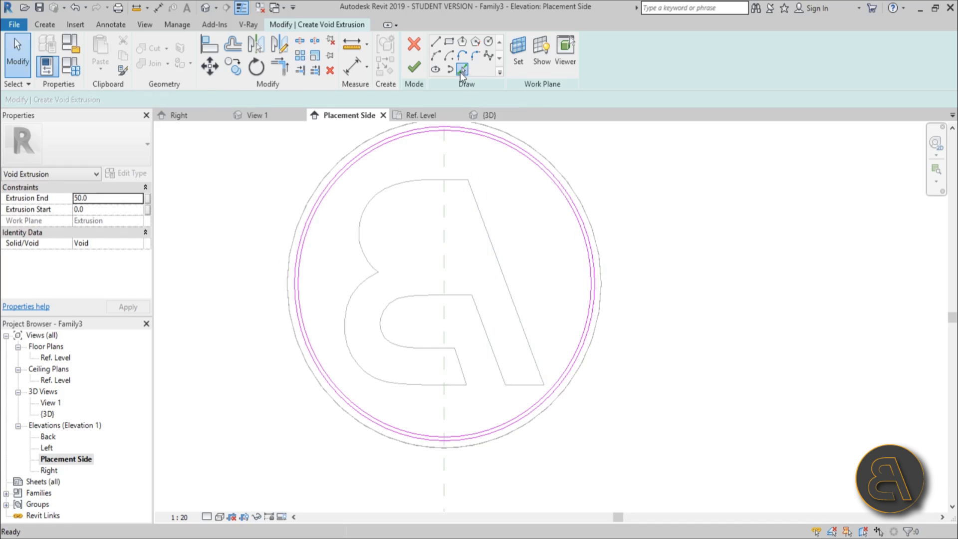
- Add the logo letter's outline to the void sketch by picking its straight and curved lines, and try to finish the extrusion
{"action": "left_click", "coordinate": [462, 73]}
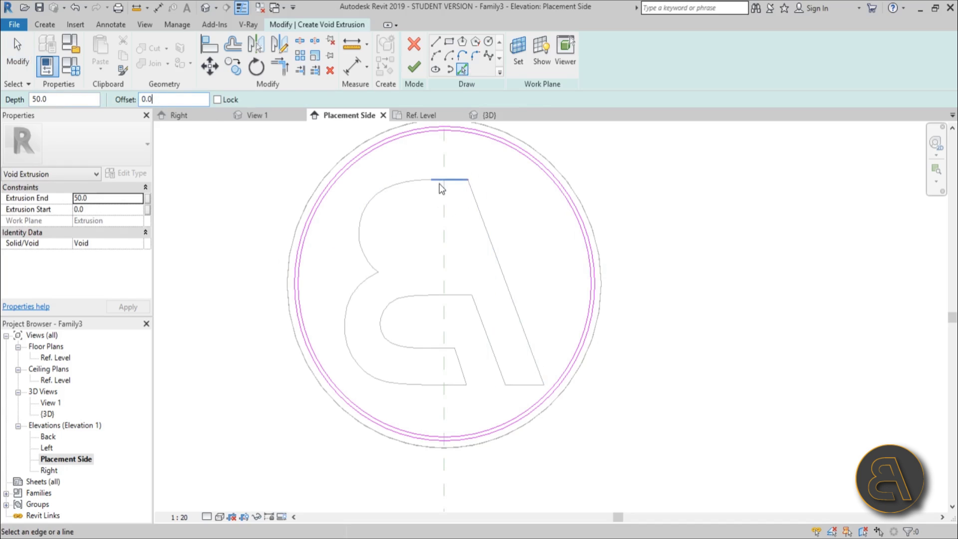
{"action": "left_click", "coordinate": [485, 228]}
{"action": "left_click", "coordinate": [524, 385]}
{"action": "scroll", "coordinate": [492, 352], "scroll_direction": "up", "scroll_amount": 2}
{"action": "left_click", "coordinate": [439, 295]}
{"action": "left_click", "coordinate": [361, 307]}
{"action": "left_click", "coordinate": [356, 344]}
{"action": "left_click", "coordinate": [460, 395]}
{"action": "left_click", "coordinate": [363, 408]}
{"action": "left_click", "coordinate": [306, 345]}
{"action": "left_click", "coordinate": [330, 280]}
{"action": "left_click", "coordinate": [327, 209]}
{"action": "left_click", "coordinate": [353, 160]}
{"action": "scroll", "coordinate": [430, 235], "scroll_direction": "down", "scroll_amount": 2}
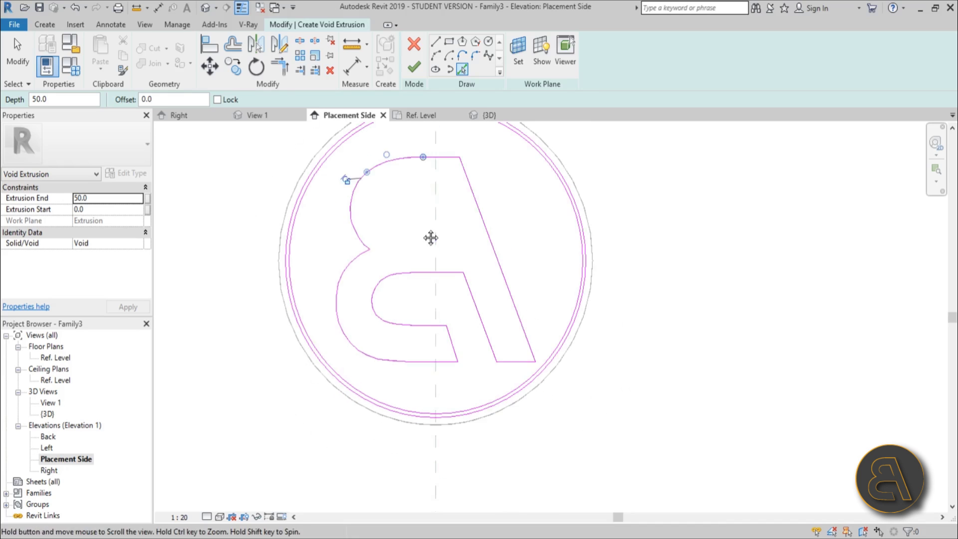
{"action": "left_click", "coordinate": [415, 68]}
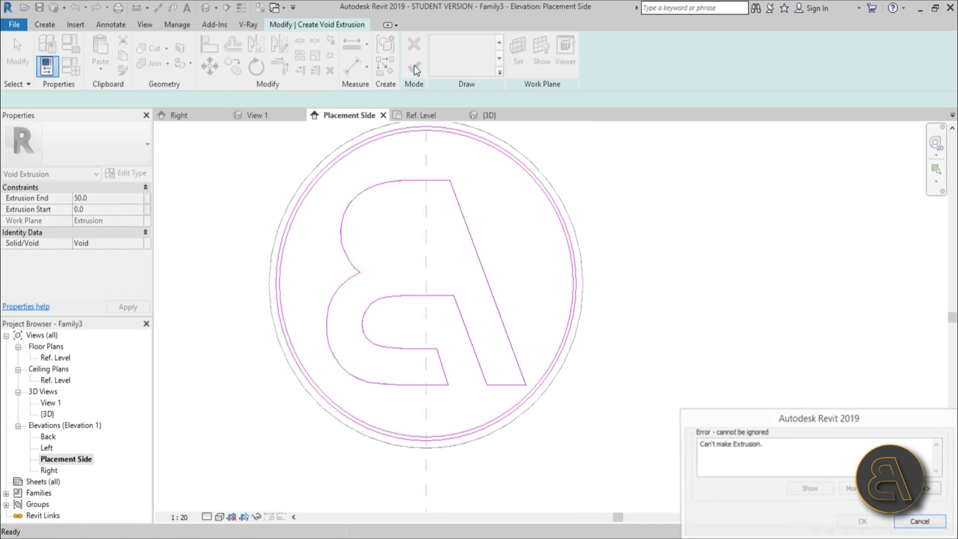
{"action": "left_click", "coordinate": [920, 522]}
- Delete the picked curved segments on the rounded side of the letter, both outer and inner, from the void sketch
{"action": "scroll", "coordinate": [410, 199], "scroll_direction": "up", "scroll_amount": 2}
{"action": "left_click", "coordinate": [382, 169]}
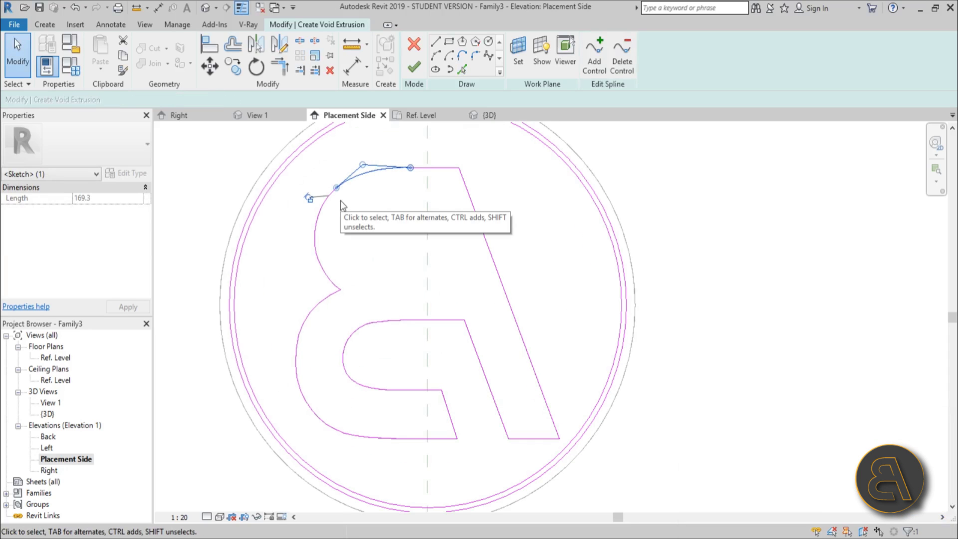
{"action": "middle_click_drag", "start_coordinate": [340, 200], "coordinate": [409, 256]}
{"action": "left_click", "coordinate": [441, 309]}
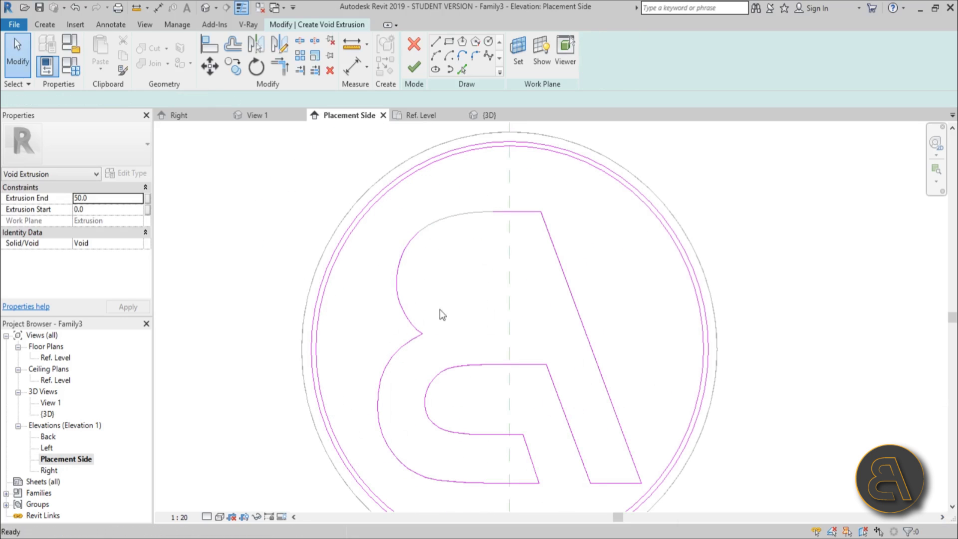
{"action": "key", "text": "Escape"}
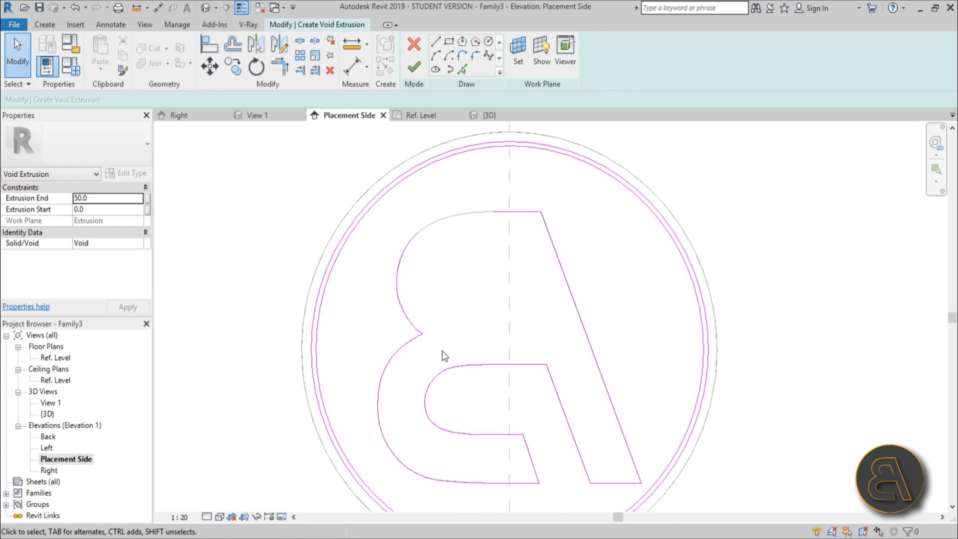
{"action": "left_click_drag", "start_coordinate": [447, 353], "coordinate": [392, 259]}
{"action": "key", "text": "Delete"}
{"action": "middle_click_drag", "start_coordinate": [514, 328], "coordinate": [513, 208]}
{"action": "mouse_move", "coordinate": [360, 233]}
{"action": "left_mouse_down"}
{"action": "mouse_move", "coordinate": [479, 408]}
{"action": "mouse_move", "coordinate": [523, 405]}
{"action": "mouse_move", "coordinate": [505, 403]}
{"action": "left_mouse_up"}
{"action": "key", "text": "Delete"}
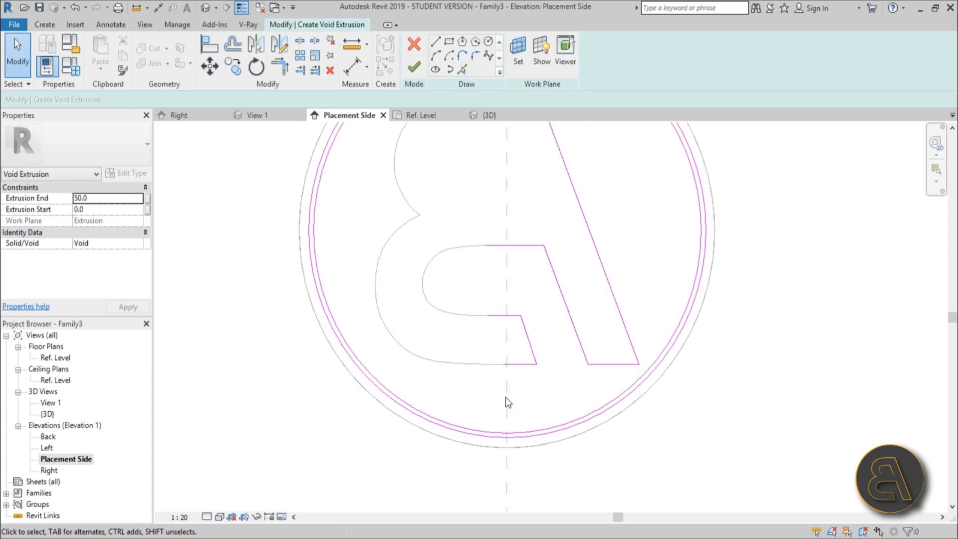
{"action": "left_click", "coordinate": [498, 246]}
{"action": "scroll", "coordinate": [493, 246], "scroll_direction": "up", "scroll_amount": 6}
{"action": "scroll", "coordinate": [470, 256], "scroll_direction": "down", "scroll_amount": 6}
{"action": "middle_click_drag", "start_coordinate": [472, 271], "coordinate": [477, 313]}
{"action": "scroll", "coordinate": [468, 294], "scroll_direction": "down", "scroll_amount": 1}
{"action": "scroll", "coordinate": [449, 184], "scroll_direction": "up", "scroll_amount": 3}
{"action": "key", "text": "Escape"}
{"action": "scroll", "coordinate": [365, 133], "scroll_direction": "down", "scroll_amount": 4}
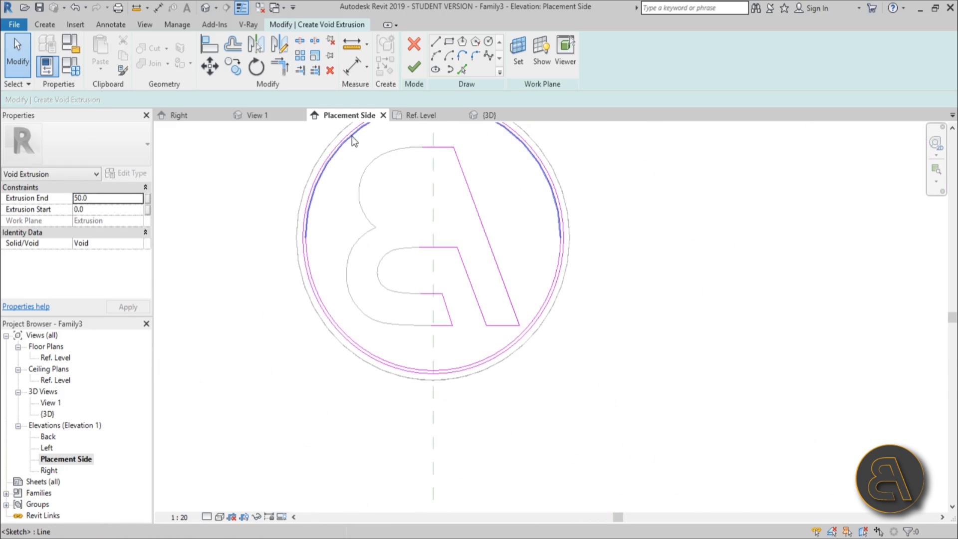
- Trace the letter's upper rounded curve with a spline from the endpoint of the top line to the notch
{"action": "middle_click_drag", "start_coordinate": [425, 236], "coordinate": [418, 262]}
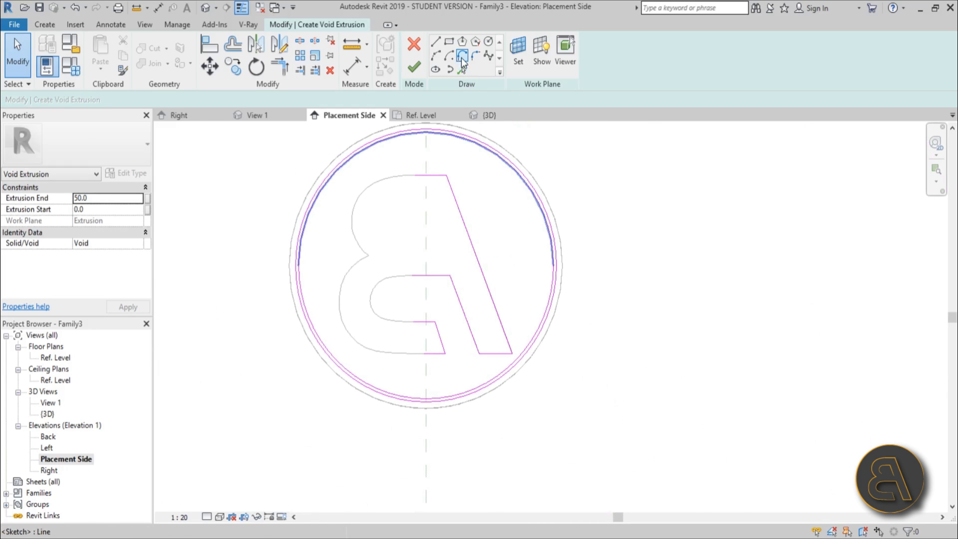
{"action": "left_click", "coordinate": [489, 56]}
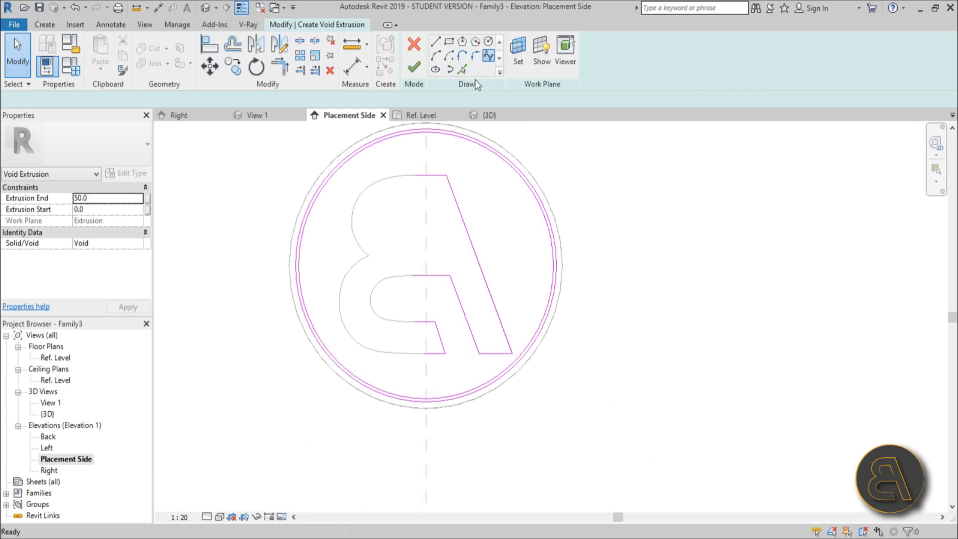
{"action": "scroll", "coordinate": [414, 179], "scroll_direction": "up", "scroll_amount": 3}
{"action": "left_click", "coordinate": [409, 163]}
{"action": "scroll", "coordinate": [356, 163], "scroll_direction": "up", "scroll_amount": 5}
{"action": "left_click", "coordinate": [353, 162]}
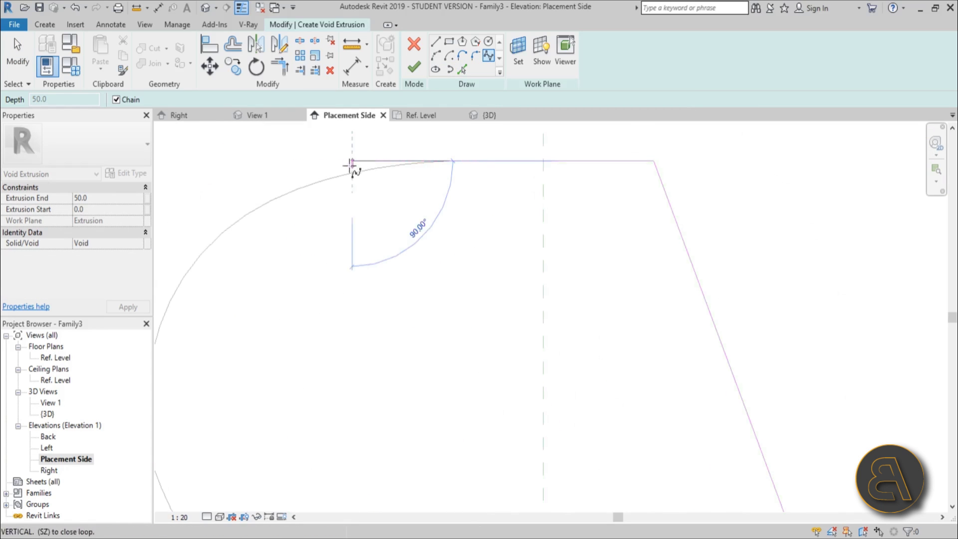
{"action": "left_click", "coordinate": [257, 200]}
{"action": "middle_click_drag", "start_coordinate": [180, 259], "coordinate": [384, 193]}
{"action": "scroll", "coordinate": [382, 193], "scroll_direction": "up", "scroll_amount": 1}
{"action": "left_click", "coordinate": [374, 192]}
{"action": "left_click", "coordinate": [339, 346]}
{"action": "left_click", "coordinate": [347, 405]}
{"action": "middle_click_drag", "start_coordinate": [361, 446], "coordinate": [381, 168]}
{"action": "left_click", "coordinate": [407, 233]}
{"action": "scroll", "coordinate": [444, 275], "scroll_direction": "up", "scroll_amount": 3}
{"action": "left_click", "coordinate": [442, 274]}
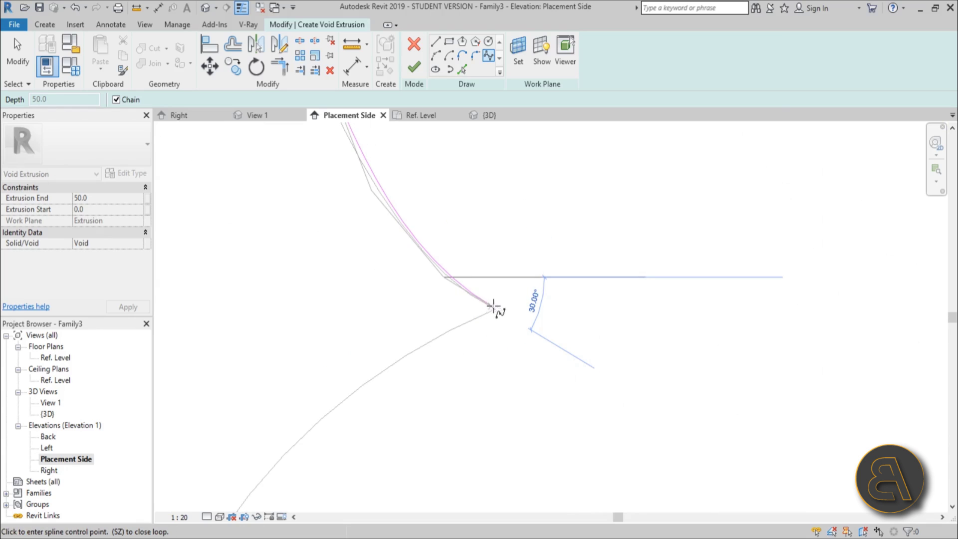
{"action": "left_click", "coordinate": [494, 309]}
{"action": "key", "text": "Escape"}
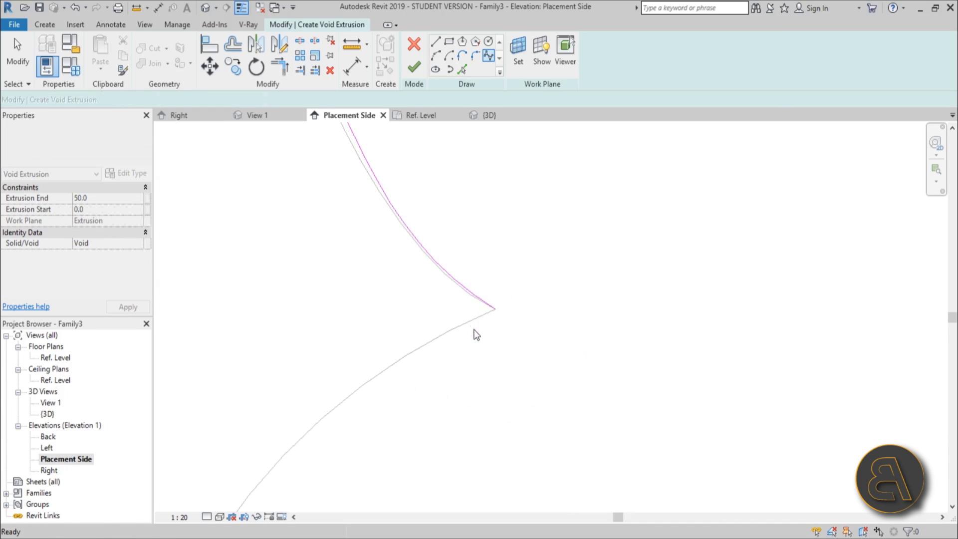
- Trace the letter's lower outer curve with a spline from the notch to the endpoint of the bottom line
{"action": "left_click", "coordinate": [496, 309]}
{"action": "left_click", "coordinate": [376, 359]}
{"action": "left_click", "coordinate": [323, 417]}
{"action": "scroll", "coordinate": [516, 265], "scroll_direction": "up", "scroll_amount": 5}
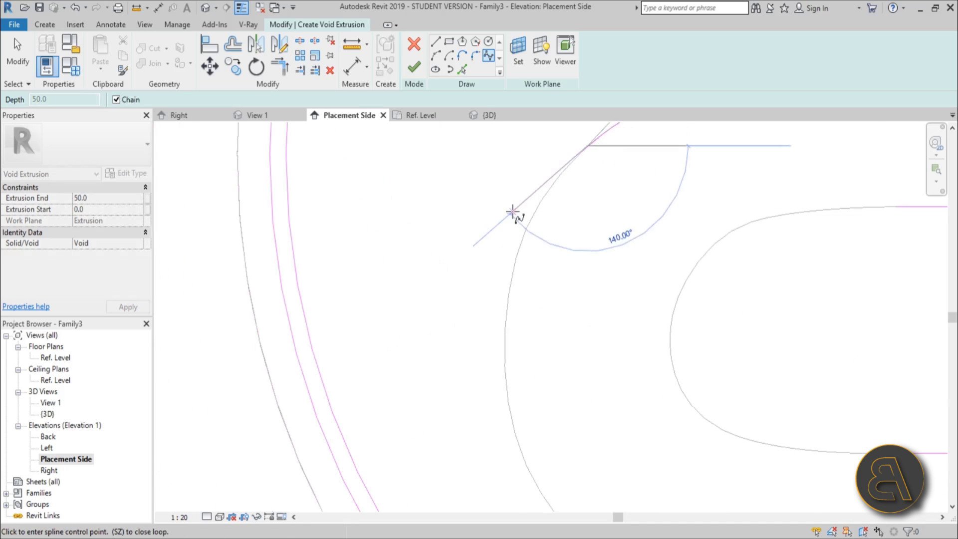
{"action": "left_click", "coordinate": [517, 229]}
{"action": "left_click", "coordinate": [500, 350]}
{"action": "middle_click_drag", "start_coordinate": [510, 433], "coordinate": [380, 220]}
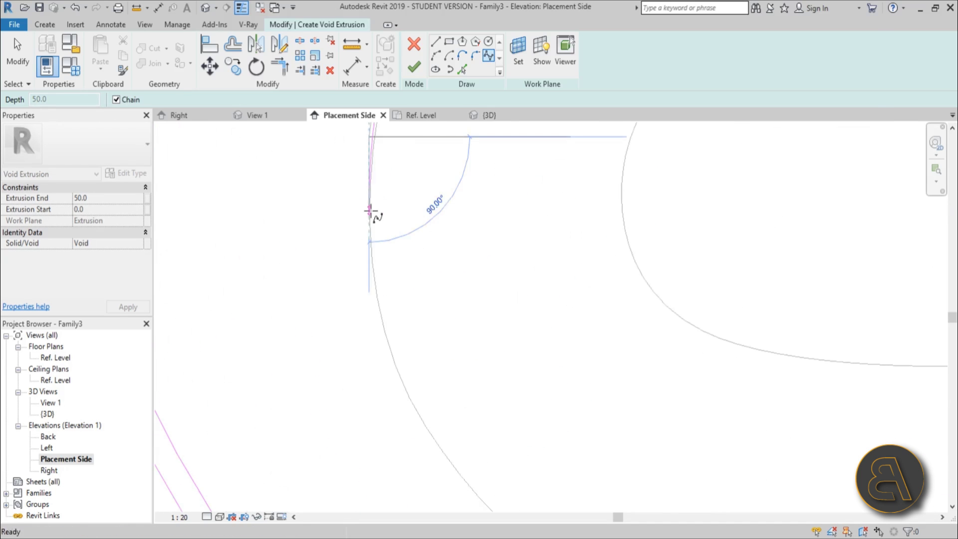
{"action": "left_click", "coordinate": [369, 324]}
{"action": "left_click", "coordinate": [417, 425]}
{"action": "scroll", "coordinate": [441, 433], "scroll_direction": "down", "scroll_amount": 2}
{"action": "middle_click_drag", "start_coordinate": [443, 439], "coordinate": [285, 183]}
{"action": "scroll", "coordinate": [284, 183], "scroll_direction": "up", "scroll_amount": 1}
{"action": "left_click", "coordinate": [364, 274]}
{"action": "left_click", "coordinate": [463, 317]}
{"action": "left_click", "coordinate": [761, 317]}
- Trace the letter's inner curve with a spline joining the open ends of the two inner horizontal lines
{"action": "scroll", "coordinate": [703, 285], "scroll_direction": "down", "scroll_amount": 3}
{"action": "middle_click_drag", "start_coordinate": [671, 314], "coordinate": [559, 434]}
{"action": "scroll", "coordinate": [573, 319], "scroll_direction": "up", "scroll_amount": 2}
{"action": "left_click", "coordinate": [583, 337]}
{"action": "scroll", "coordinate": [499, 324], "scroll_direction": "up", "scroll_amount": 2}
{"action": "left_click", "coordinate": [400, 314]}
{"action": "left_click", "coordinate": [341, 263]}
{"action": "left_click", "coordinate": [339, 185]}
{"action": "middle_click_drag", "start_coordinate": [363, 195], "coordinate": [332, 464]}
{"action": "scroll", "coordinate": [333, 456], "scroll_direction": "up", "scroll_amount": 1}
{"action": "left_click", "coordinate": [360, 345]}
{"action": "left_click", "coordinate": [453, 302]}
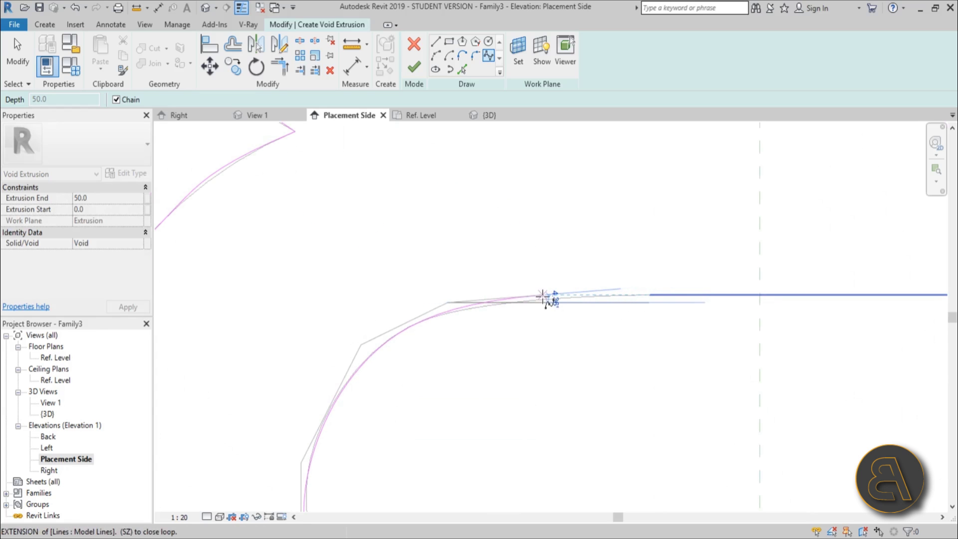
{"action": "left_click", "coordinate": [652, 295]}
{"action": "middle_click_drag", "start_coordinate": [517, 218], "coordinate": [437, 437]}
{"action": "scroll", "coordinate": [449, 295], "scroll_direction": "down", "scroll_amount": 5}
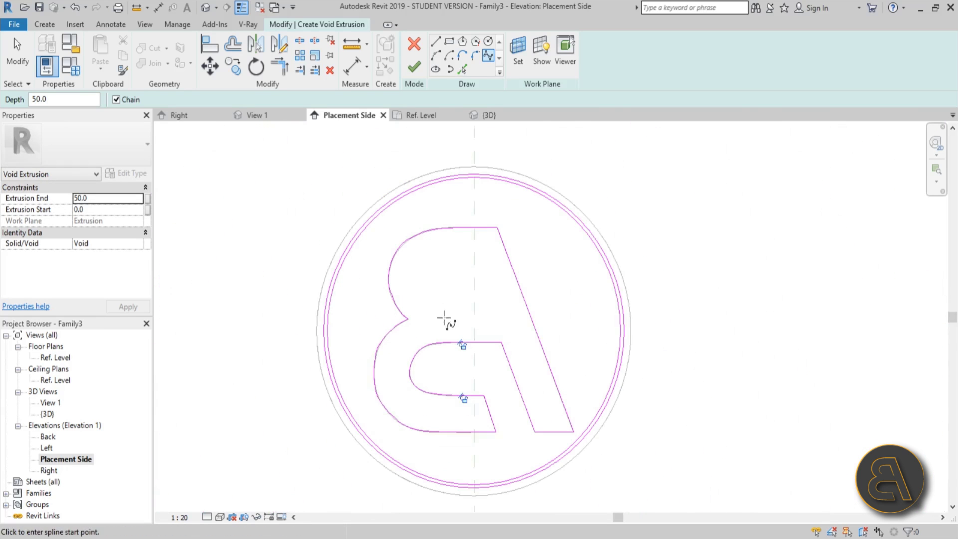
- Finish the void extrusion and set its Extrusion End to 20
{"action": "left_click", "coordinate": [414, 68]}
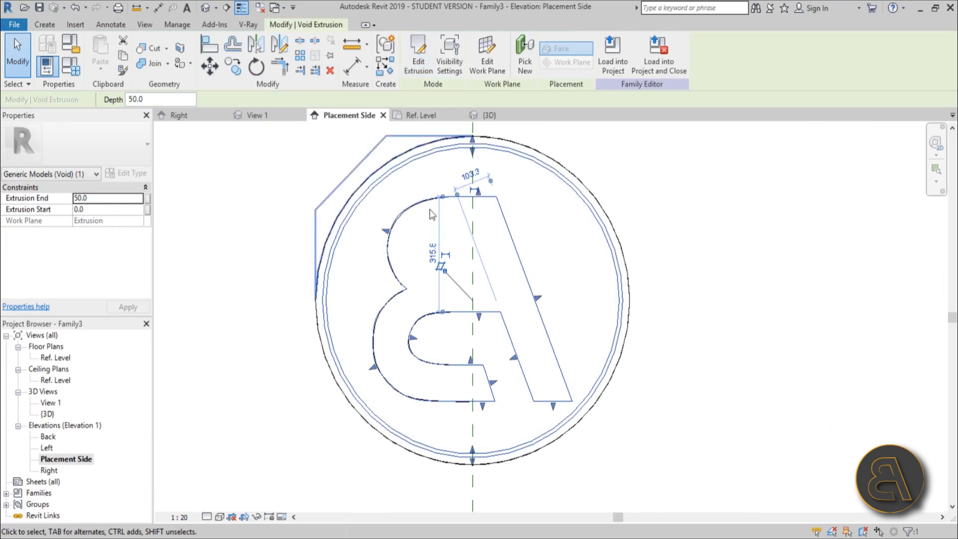
{"action": "left_click", "coordinate": [103, 201]}
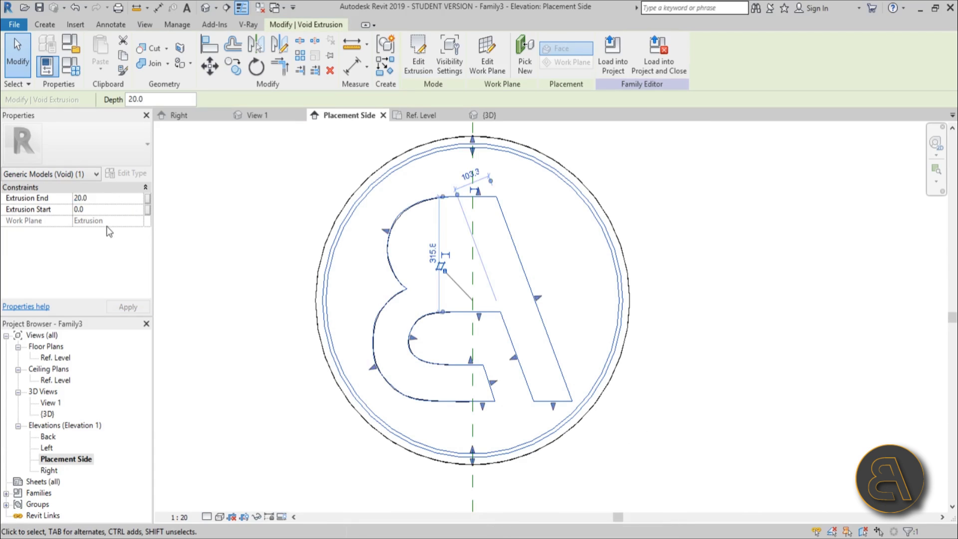
{"action": "left_click", "coordinate": [106, 198]}
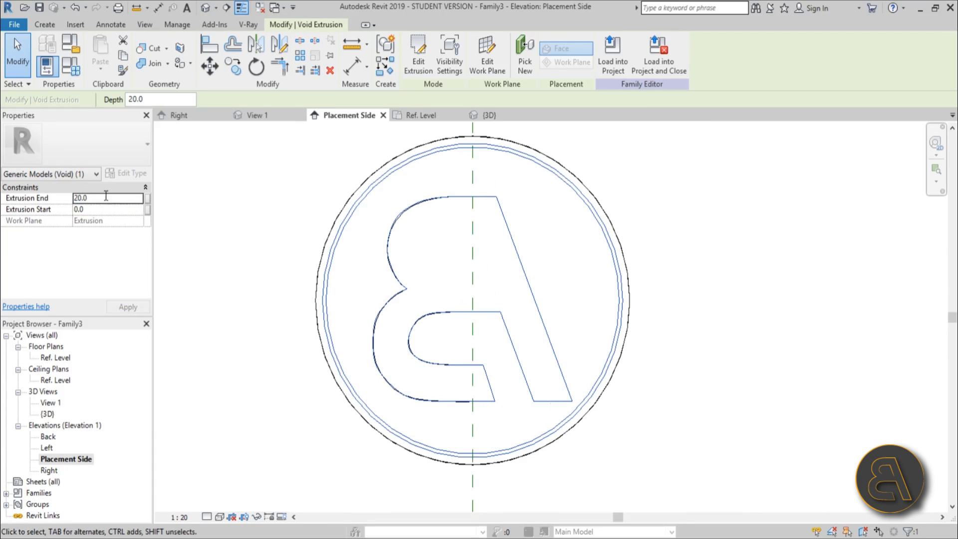
{"action": "left_click", "coordinate": [280, 205]}
- In the default 3D view, search the materials for "wood" and assign Birch to the disc extrusion
{"action": "left_click", "coordinate": [205, 8]}
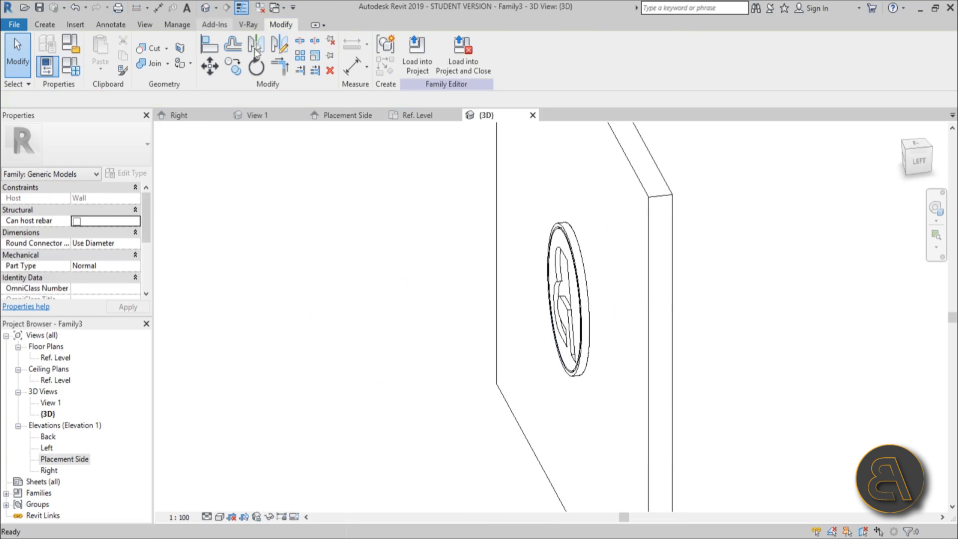
{"action": "middle_click_drag", "start_coordinate": [574, 403], "coordinate": [674, 312], "text": "shift"}
{"action": "scroll", "coordinate": [675, 312], "scroll_direction": "up", "scroll_amount": 4}
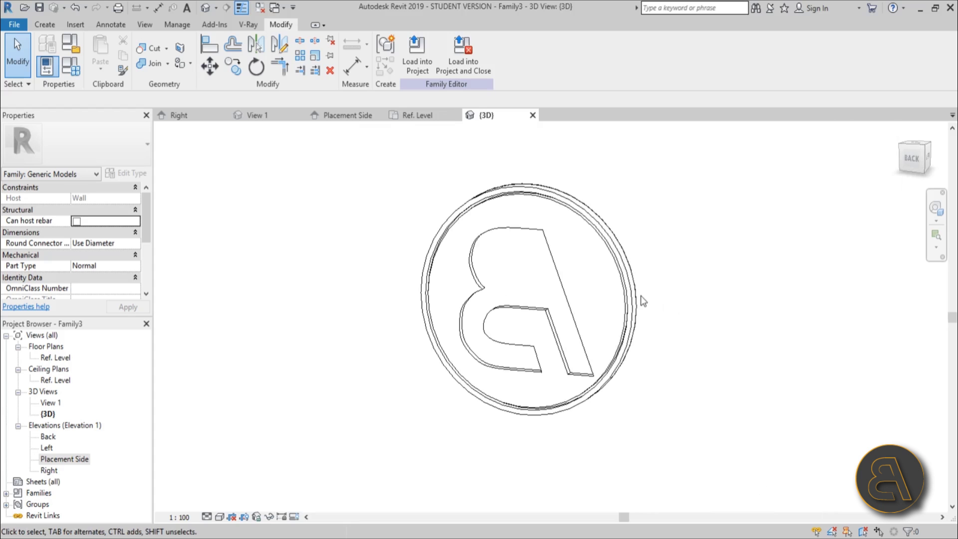
{"action": "left_click", "coordinate": [635, 318]}
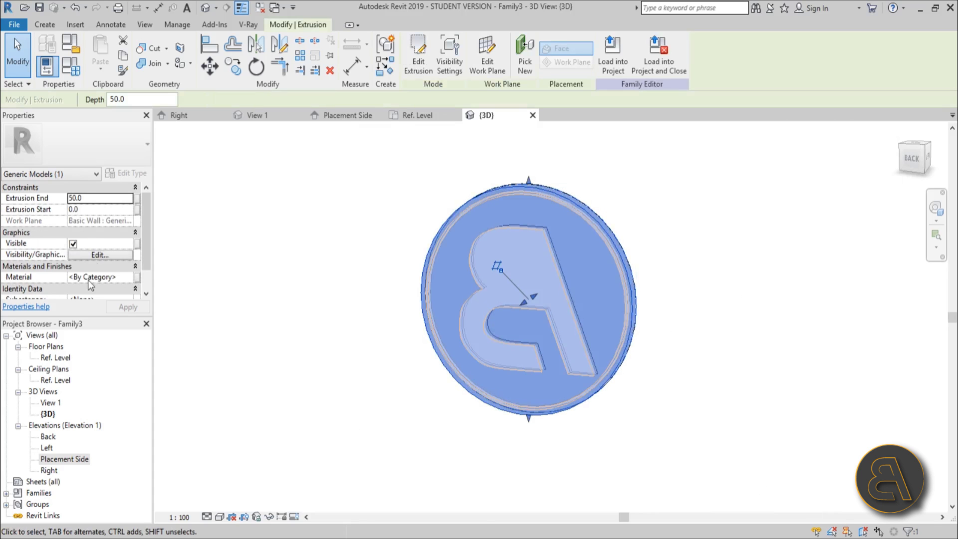
{"action": "left_click", "coordinate": [126, 277]}
{"action": "left_click", "coordinate": [129, 277]}
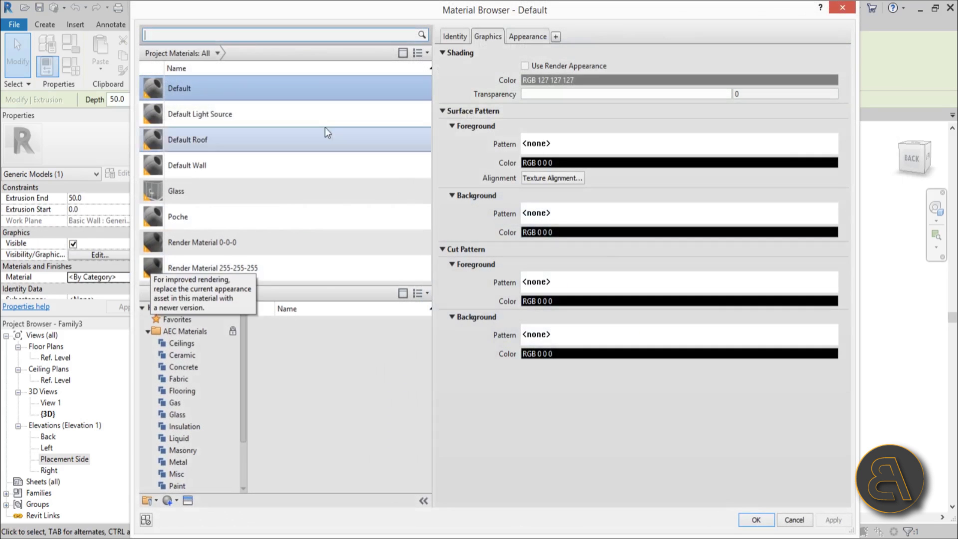
{"action": "left_click", "coordinate": [239, 38]}
{"action": "type", "text": "wood"}
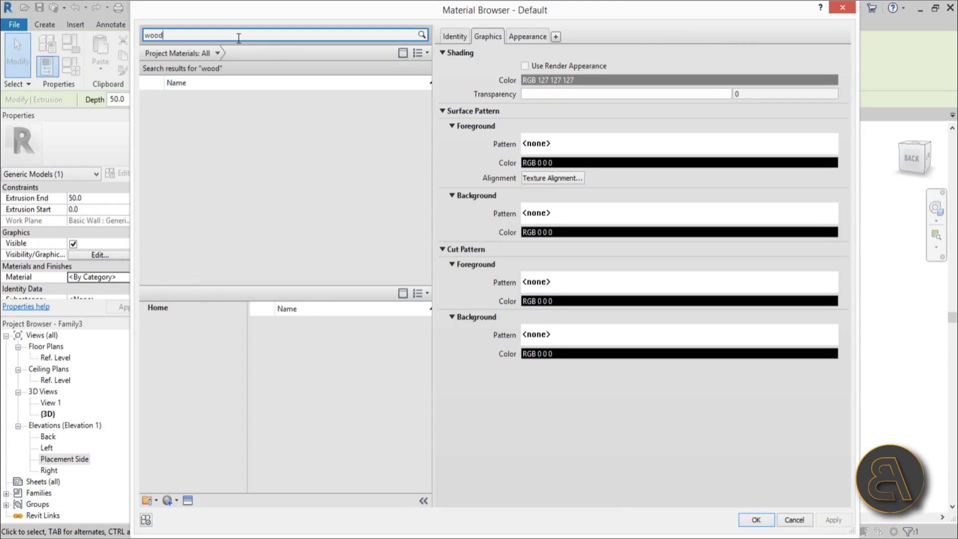
{"action": "left_click", "coordinate": [382, 407]}
{"action": "left_click", "coordinate": [405, 405]}
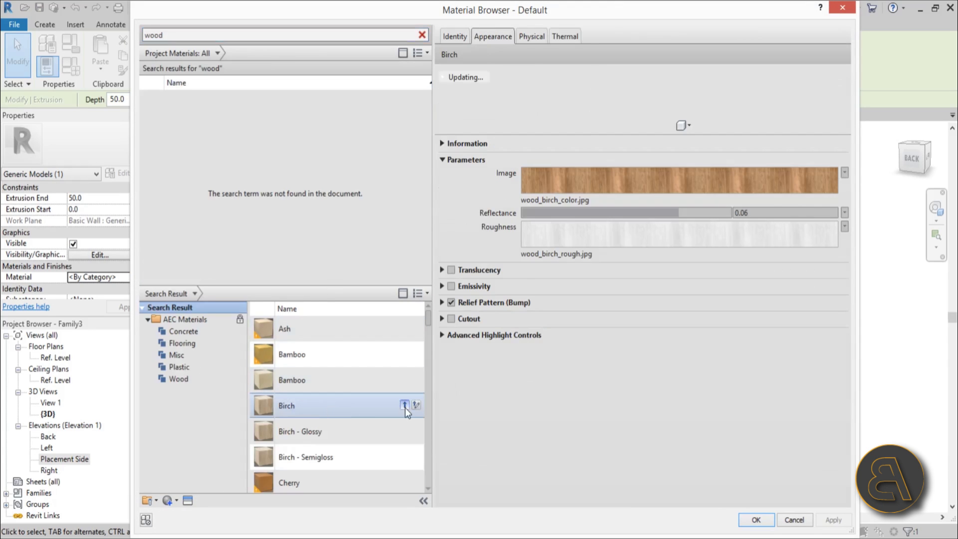
{"action": "left_click", "coordinate": [840, 523]}
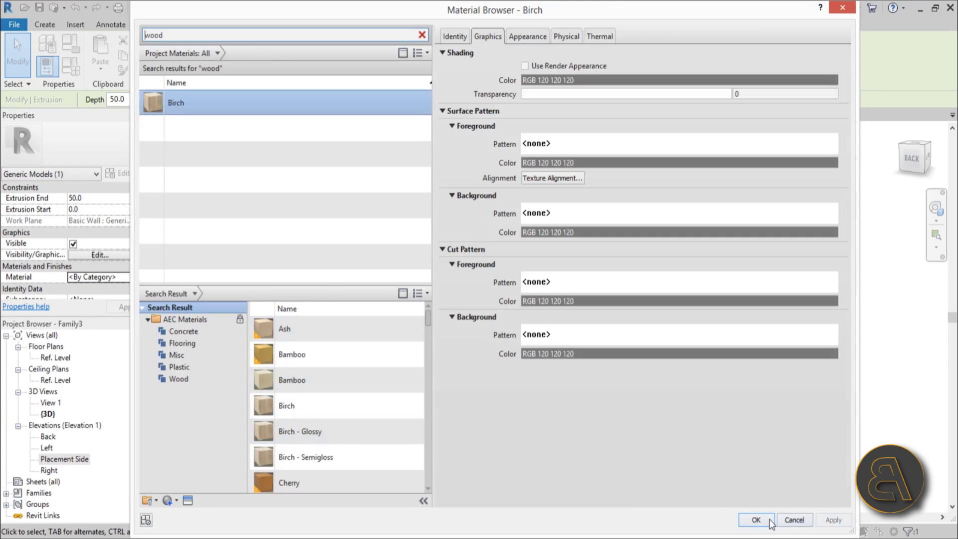
{"action": "left_click", "coordinate": [756, 520]}
{"action": "left_click", "coordinate": [671, 436]}
- Start a solid extrusion and pick a face of the disc extrusion as its work plane
{"action": "middle_click_drag", "start_coordinate": [671, 436], "coordinate": [698, 397], "text": "shift"}
{"action": "scroll", "coordinate": [529, 297], "scroll_direction": "up", "scroll_amount": 3}
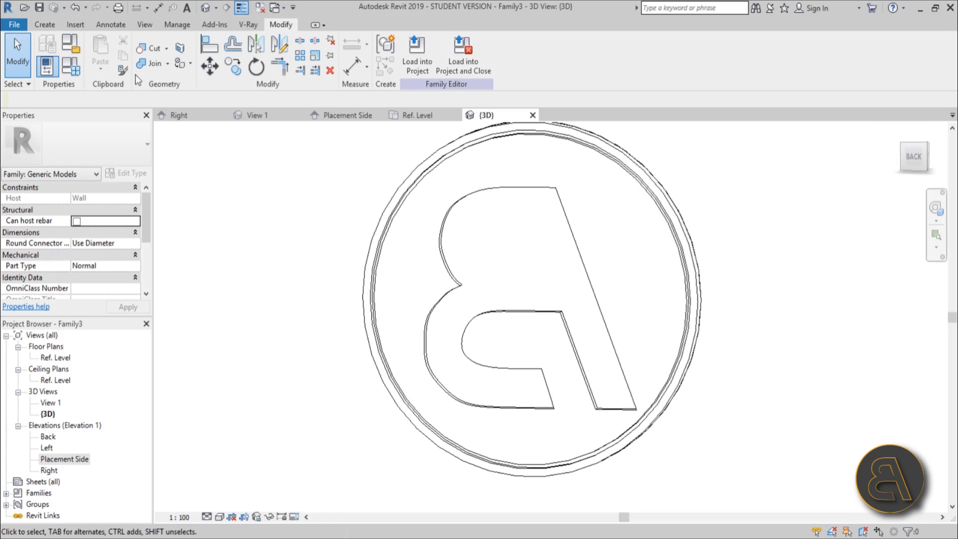
{"action": "left_click", "coordinate": [45, 25]}
{"action": "left_click", "coordinate": [107, 64]}
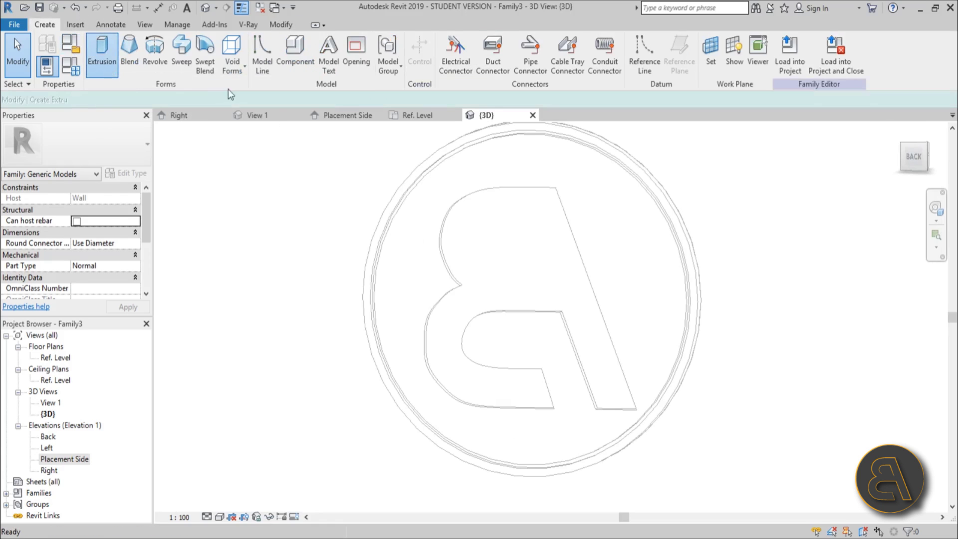
{"action": "left_click", "coordinate": [462, 69]}
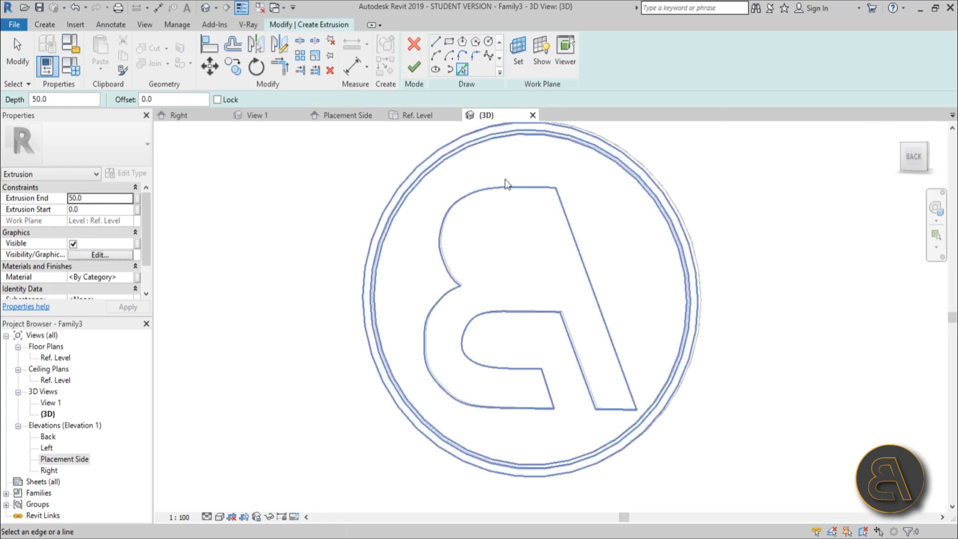
{"action": "left_click", "coordinate": [519, 64]}
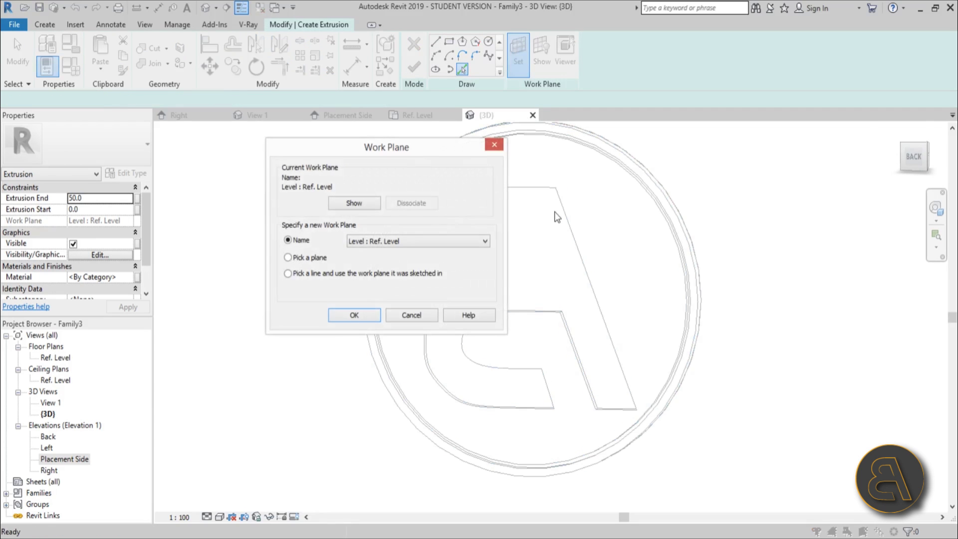
{"action": "left_click", "coordinate": [349, 316]}
{"action": "left_click", "coordinate": [597, 293]}
{"action": "scroll", "coordinate": [617, 249], "scroll_direction": "up", "scroll_amount": 1}
- Try to create the solid extrusion from the letter's whole outline, picked as a chain of edges
{"action": "left_click", "coordinate": [462, 69]}
{"action": "left_click", "coordinate": [500, 168]}
{"action": "key", "text": "Tab"}
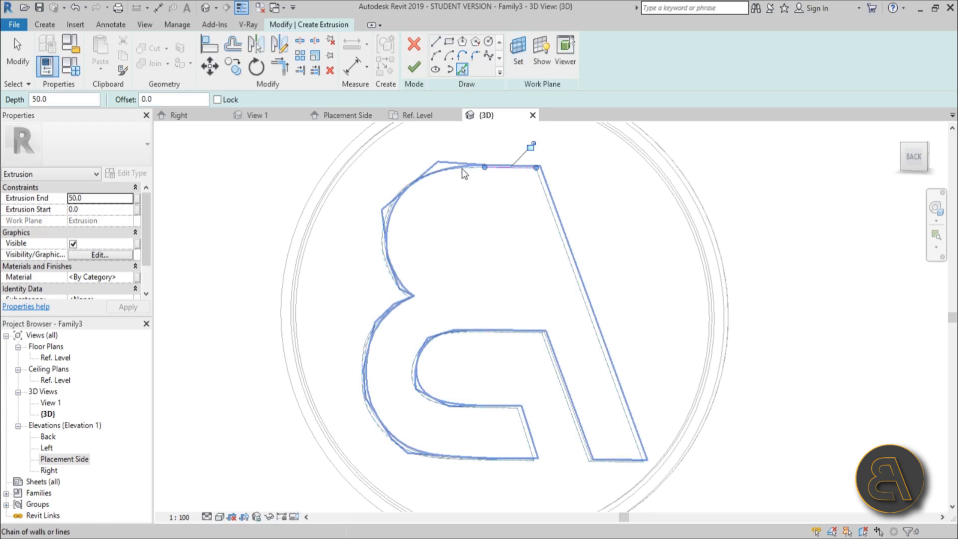
{"action": "left_click", "coordinate": [464, 173]}
{"action": "key", "text": "Escape"}
{"action": "left_click", "coordinate": [510, 168]}
{"action": "left_click", "coordinate": [499, 217]}
{"action": "scroll", "coordinate": [502, 213], "scroll_direction": "down", "scroll_amount": 3}
{"action": "left_click", "coordinate": [418, 70]}
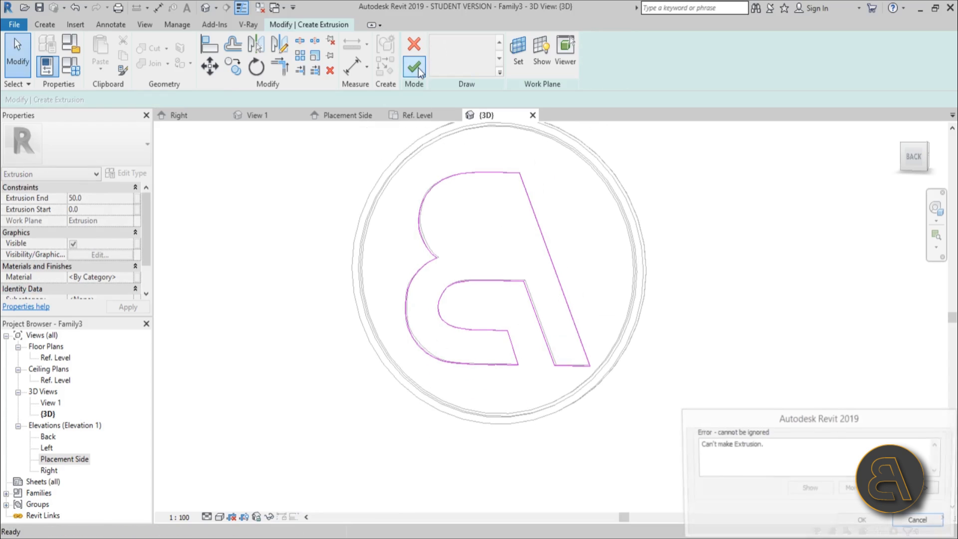
{"action": "left_click", "coordinate": [908, 526]}
- Delete the whole picked letter outline from the extrusion sketch
{"action": "key", "text": "Tab"}
{"action": "left_click", "coordinate": [527, 296]}
{"action": "left_click", "coordinate": [519, 299]}
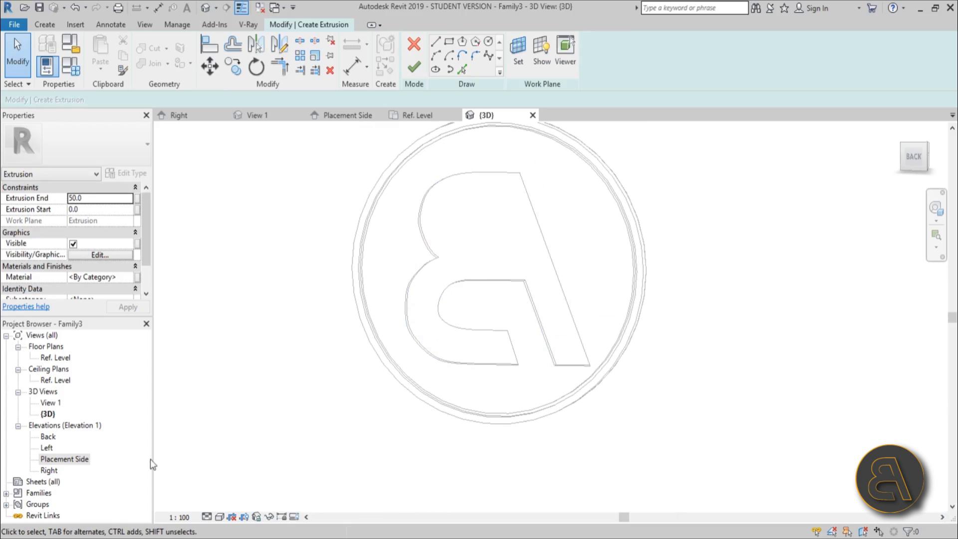
- Pick the letter's edges one by one with zero offset to trace its full outline in the extrusion sketch
{"action": "scroll", "coordinate": [513, 224], "scroll_direction": "up", "scroll_amount": 4}
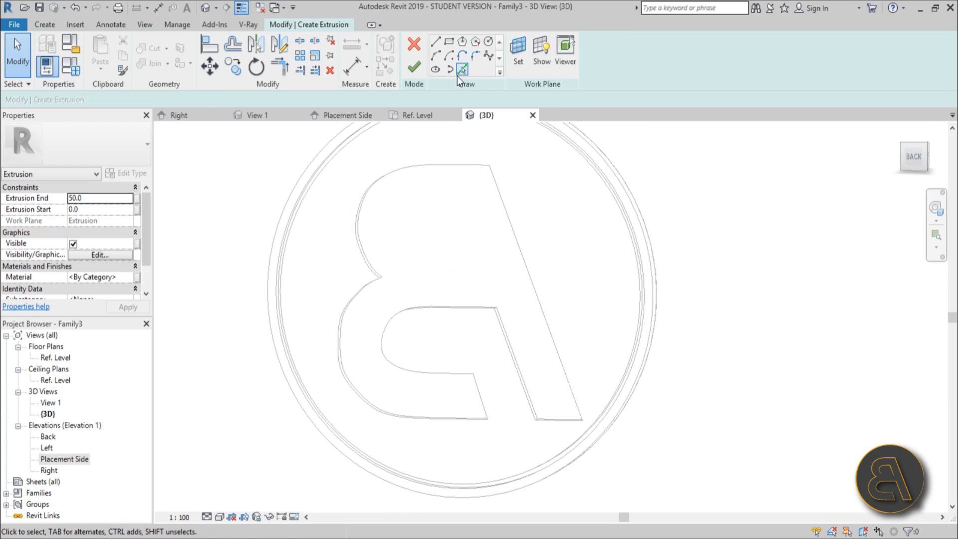
{"action": "left_click", "coordinate": [462, 70]}
{"action": "left_click", "coordinate": [424, 171]}
{"action": "left_click", "coordinate": [356, 299]}
{"action": "left_click", "coordinate": [439, 373]}
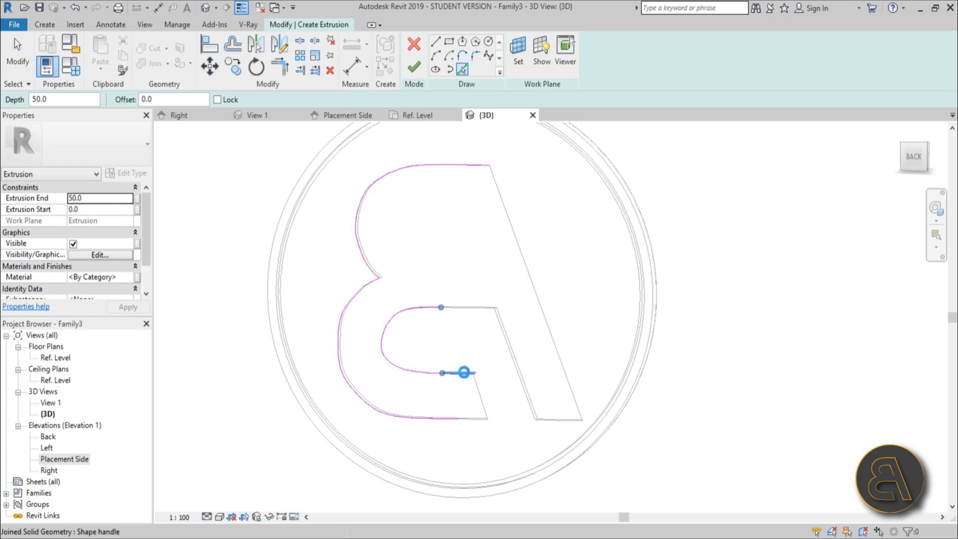
{"action": "left_click", "coordinate": [479, 399]}
{"action": "left_click", "coordinate": [474, 307]}
{"action": "left_click", "coordinate": [511, 349]}
{"action": "left_click", "coordinate": [559, 420]}
{"action": "left_click", "coordinate": [573, 395]}
{"action": "left_click", "coordinate": [483, 419]}
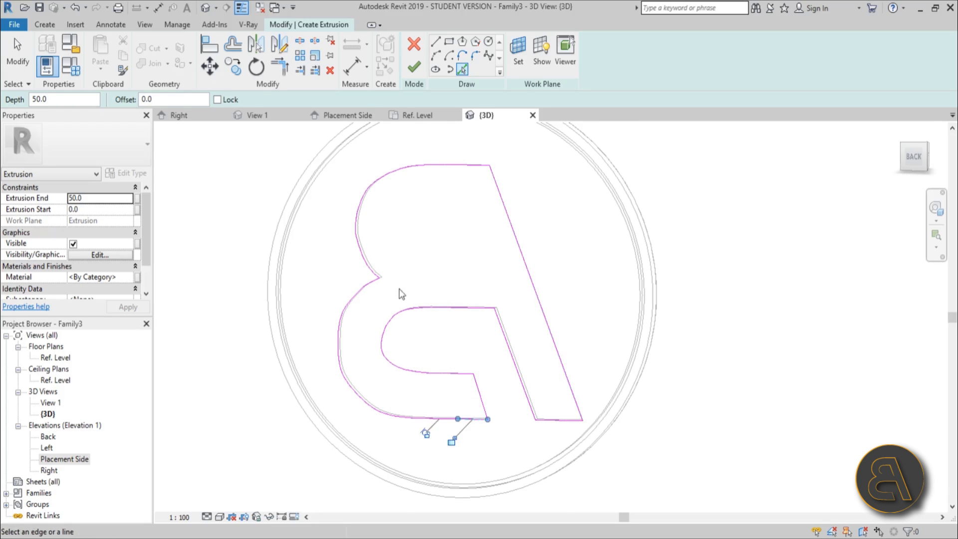
- Set the pick offset to 5 and add parallel inner lines along the letter's edges, leaving out the inner diagonal of the leg
{"action": "scroll", "coordinate": [400, 271], "scroll_direction": "up", "scroll_amount": 1}
{"action": "left_click_drag", "start_coordinate": [192, 100], "coordinate": [89, 100]}
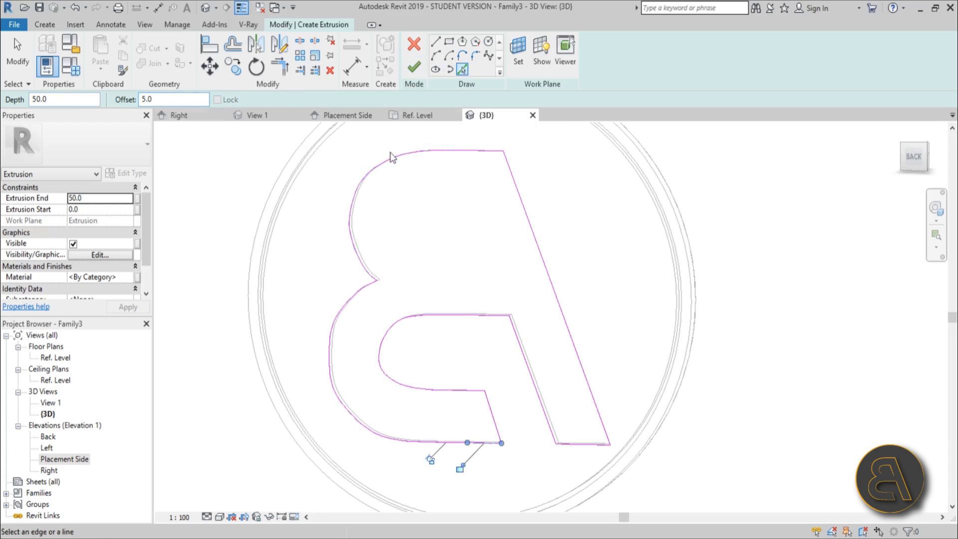
{"action": "left_click", "coordinate": [442, 158]}
{"action": "left_click", "coordinate": [479, 151]}
{"action": "left_click", "coordinate": [514, 189]}
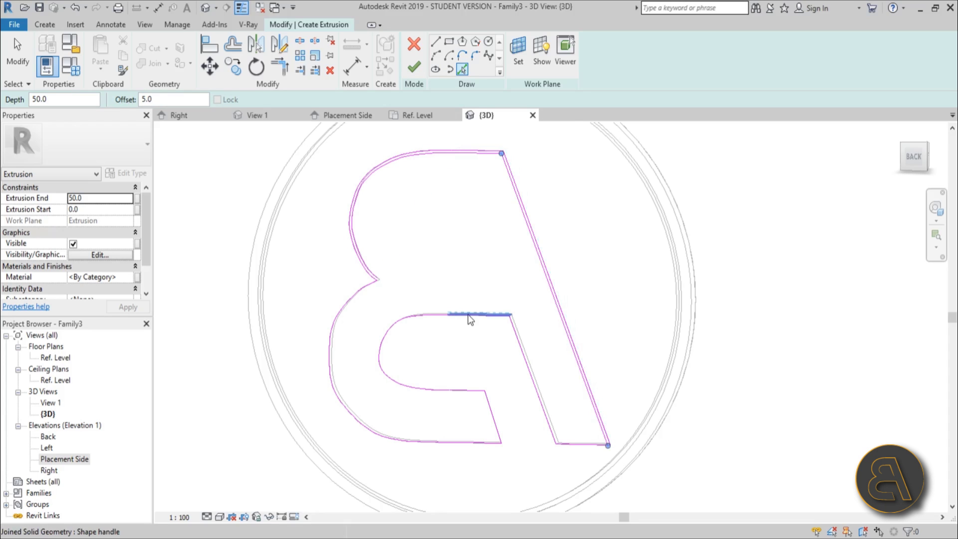
{"action": "left_click", "coordinate": [469, 315]}
{"action": "left_click", "coordinate": [438, 319]}
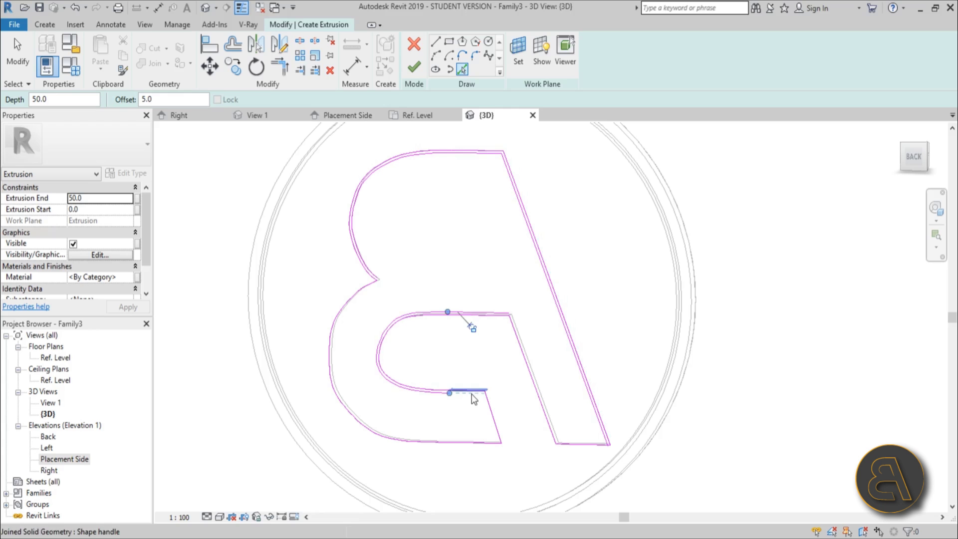
{"action": "left_click", "coordinate": [464, 442]}
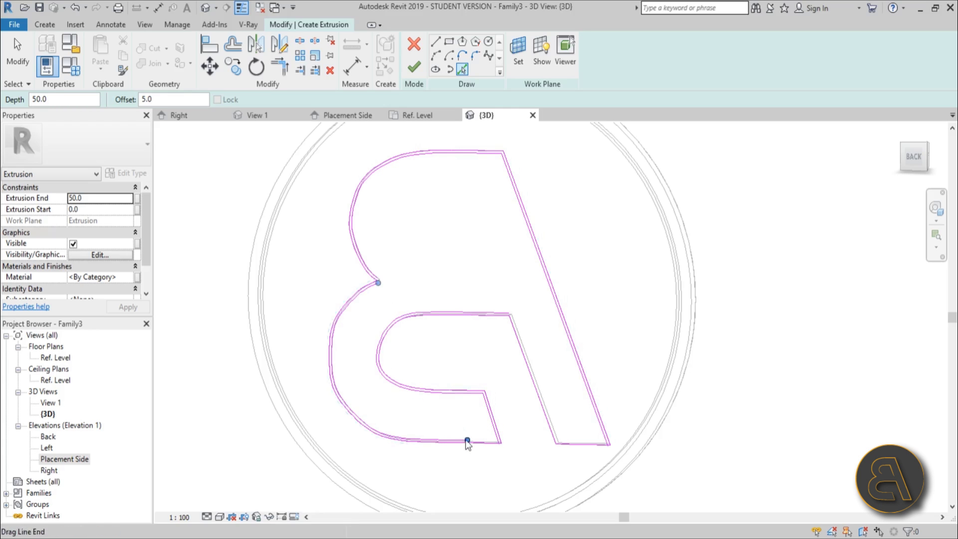
{"action": "left_click", "coordinate": [586, 445]}
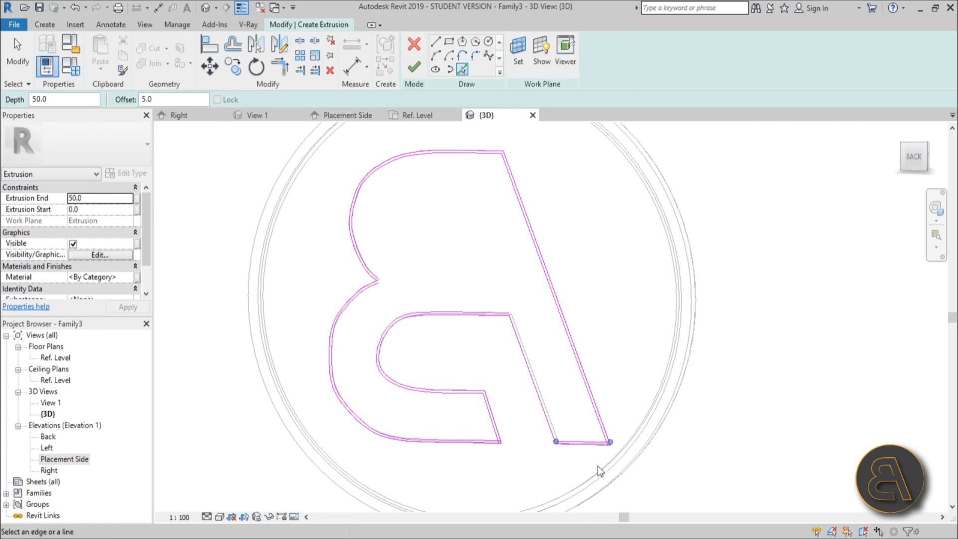
- Draw connecting lines that join the two offset curves at the notch between the letter's two bowls
{"action": "scroll", "coordinate": [604, 439], "scroll_direction": "up", "scroll_amount": 3}
{"action": "scroll", "coordinate": [618, 418], "scroll_direction": "down", "scroll_amount": 3}
{"action": "scroll", "coordinate": [451, 292], "scroll_direction": "up", "scroll_amount": 5}
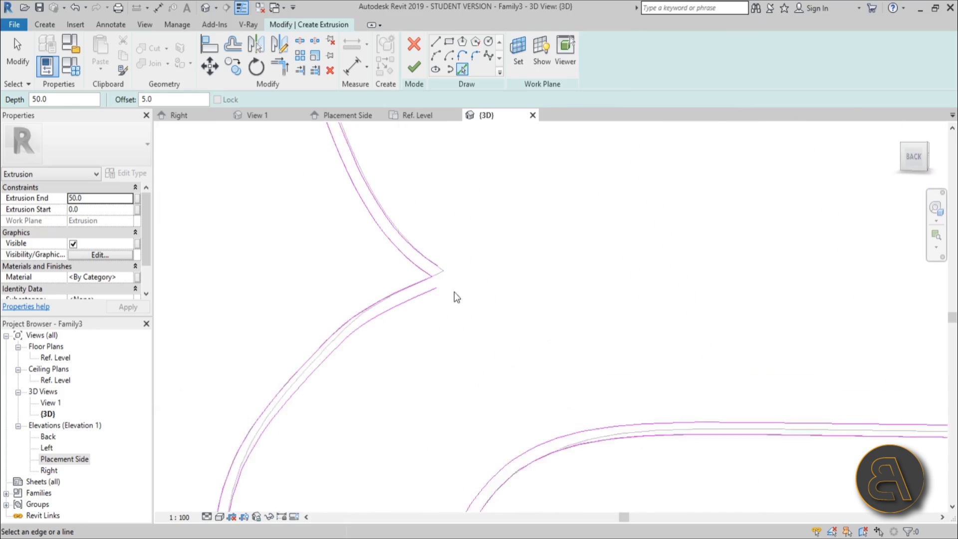
{"action": "left_click", "coordinate": [435, 42]}
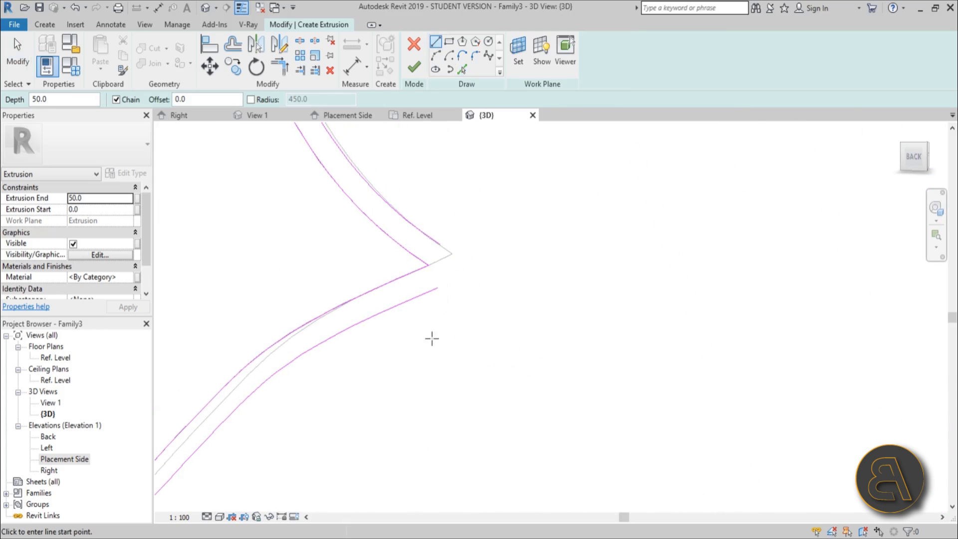
{"action": "left_click", "coordinate": [479, 271]}
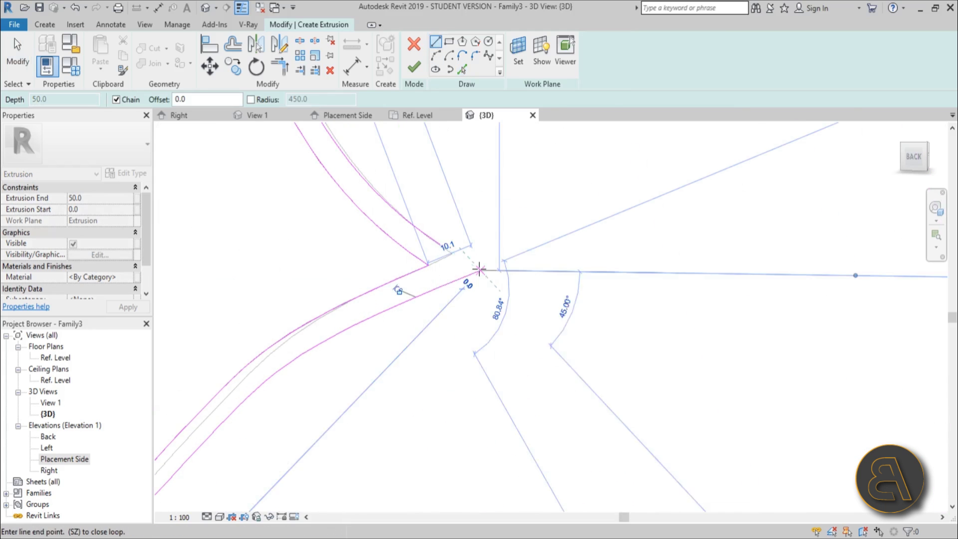
{"action": "left_click", "coordinate": [440, 246]}
- Draw the missing offset line along the inner diagonal of the letter's leg, from the inside corner down to its foot
{"action": "scroll", "coordinate": [440, 246], "scroll_direction": "down", "scroll_amount": 3}
{"action": "mouse_move", "coordinate": [602, 385]}
{"action": "middle_mouse_down"}
{"action": "mouse_move", "coordinate": [590, 348]}
{"action": "mouse_move", "coordinate": [333, 233]}
{"action": "mouse_move", "coordinate": [282, 263]}
{"action": "middle_mouse_up"}
{"action": "scroll", "coordinate": [520, 268], "scroll_direction": "up", "scroll_amount": 5}
{"action": "scroll", "coordinate": [501, 194], "scroll_direction": "down", "scroll_amount": 6}
{"action": "mouse_move", "coordinate": [468, 198]}
{"action": "middle_mouse_down"}
{"action": "mouse_move", "coordinate": [324, 129]}
{"action": "mouse_move", "coordinate": [394, 259]}
{"action": "middle_mouse_up"}
{"action": "scroll", "coordinate": [323, 129], "scroll_direction": "down", "scroll_amount": 1}
{"action": "scroll", "coordinate": [421, 194], "scroll_direction": "up", "scroll_amount": 3}
{"action": "scroll", "coordinate": [370, 224], "scroll_direction": "down", "scroll_amount": 1}
{"action": "scroll", "coordinate": [369, 224], "scroll_direction": "up", "scroll_amount": 1}
{"action": "left_click", "coordinate": [387, 225]}
{"action": "scroll", "coordinate": [448, 334], "scroll_direction": "down", "scroll_amount": 2}
{"action": "mouse_move", "coordinate": [448, 333]}
{"action": "middle_mouse_down"}
{"action": "mouse_move", "coordinate": [449, 347]}
{"action": "mouse_move", "coordinate": [387, 150]}
{"action": "middle_mouse_up"}
{"action": "scroll", "coordinate": [387, 150], "scroll_direction": "down", "scroll_amount": 2}
{"action": "scroll", "coordinate": [433, 328], "scroll_direction": "up", "scroll_amount": 4}
{"action": "scroll", "coordinate": [412, 318], "scroll_direction": "up", "scroll_amount": 3}
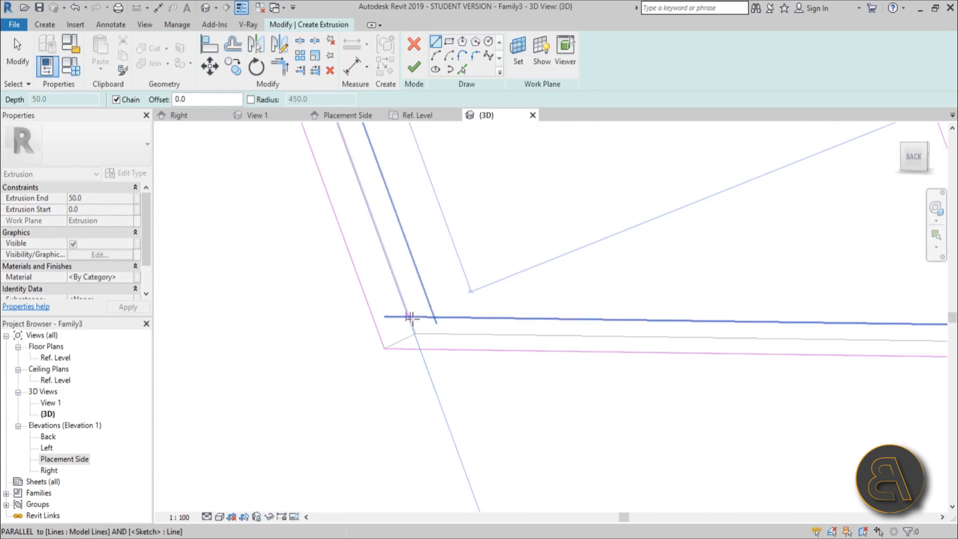
{"action": "left_click", "coordinate": [416, 318]}
{"action": "key", "text": "Escape"}
{"action": "key", "text": "Escape"}
- Trim the inner line at the leg's foot and the long outer diagonal's inner line into a clean corner
{"action": "scroll", "coordinate": [460, 359], "scroll_direction": "down", "scroll_amount": 3}
{"action": "scroll", "coordinate": [460, 359], "scroll_direction": "down", "scroll_amount": 1}
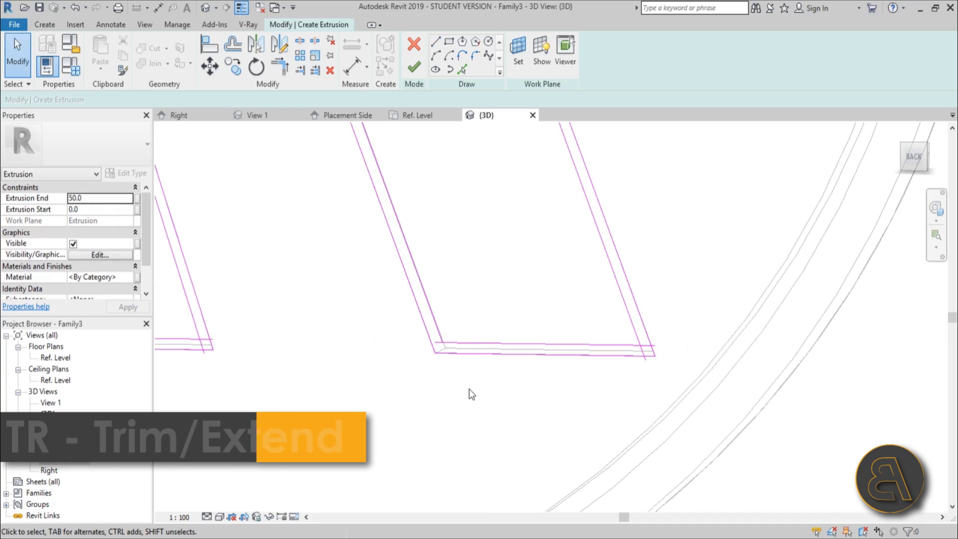
{"action": "key", "text": "t"}
{"action": "key", "text": "r"}
{"action": "left_click", "coordinate": [513, 342]}
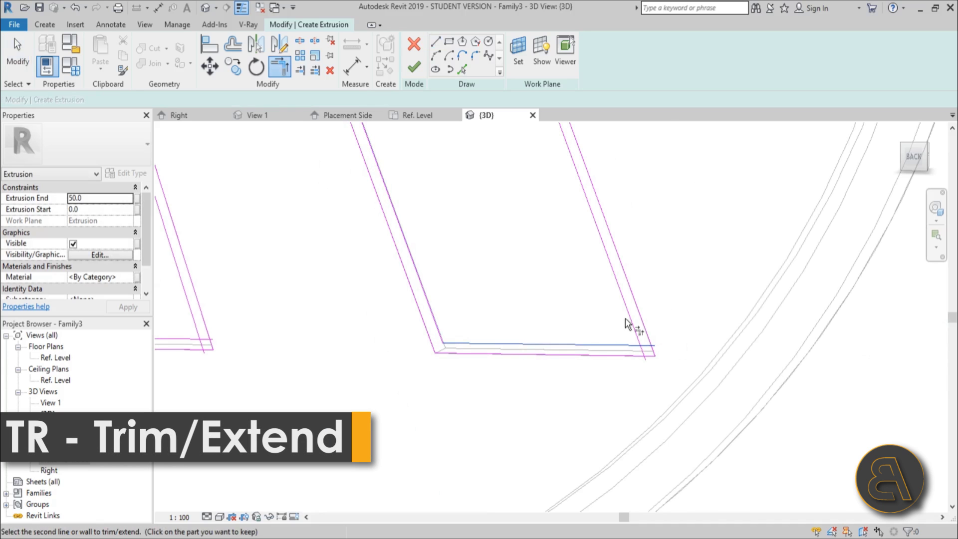
{"action": "left_click", "coordinate": [630, 324]}
- Trim the inner offset lines to a corner at the letter's upper tip, where the top edge meets the long diagonal
{"action": "scroll", "coordinate": [604, 381], "scroll_direction": "down", "scroll_amount": 3}
{"action": "mouse_move", "coordinate": [604, 382]}
{"action": "middle_mouse_down"}
{"action": "mouse_move", "coordinate": [600, 408]}
{"action": "mouse_move", "coordinate": [698, 506]}
{"action": "middle_mouse_up"}
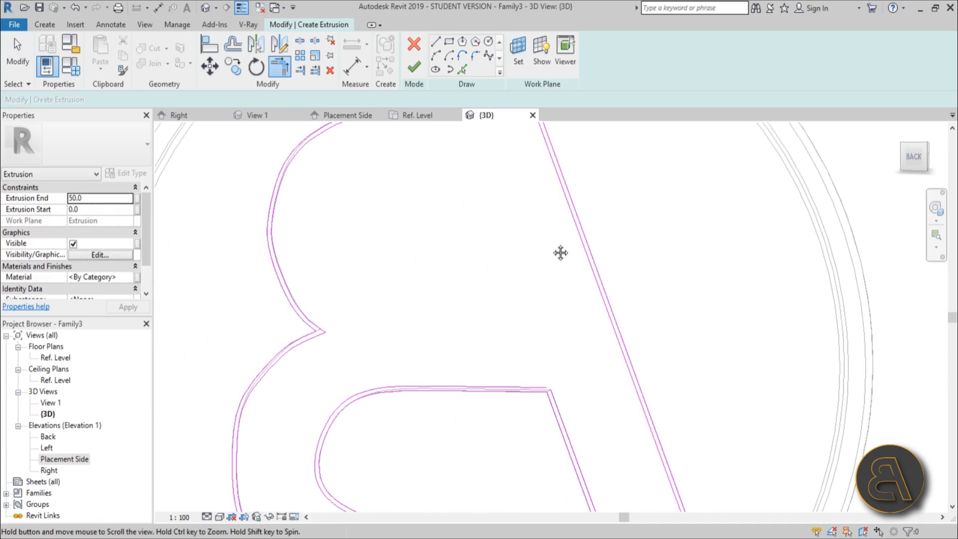
{"action": "middle_click_drag", "start_coordinate": [561, 233], "coordinate": [576, 424]}
{"action": "scroll", "coordinate": [544, 295], "scroll_direction": "up", "scroll_amount": 3}
{"action": "left_click", "coordinate": [541, 296]}
{"action": "left_click", "coordinate": [577, 312]}
- Trim the inner offset lines to a corner at the lower end of the letter's lower bowl
{"action": "scroll", "coordinate": [559, 319], "scroll_direction": "down", "scroll_amount": 3}
{"action": "middle_click_drag", "start_coordinate": [439, 379], "coordinate": [465, 158]}
{"action": "middle_click_drag", "start_coordinate": [371, 345], "coordinate": [385, 235]}
{"action": "scroll", "coordinate": [407, 249], "scroll_direction": "up", "scroll_amount": 3}
{"action": "scroll", "coordinate": [474, 316], "scroll_direction": "down", "scroll_amount": 2}
{"action": "middle_click_drag", "start_coordinate": [451, 288], "coordinate": [367, 80]}
{"action": "scroll", "coordinate": [559, 288], "scroll_direction": "up", "scroll_amount": 2}
{"action": "scroll", "coordinate": [559, 288], "scroll_direction": "down", "scroll_amount": 1}
{"action": "middle_click_drag", "start_coordinate": [613, 406], "coordinate": [568, 299]}
{"action": "scroll", "coordinate": [569, 303], "scroll_direction": "up", "scroll_amount": 2}
{"action": "left_click", "coordinate": [570, 294]}
{"action": "left_click", "coordinate": [561, 302]}
{"action": "scroll", "coordinate": [549, 289], "scroll_direction": "down", "scroll_amount": 4}
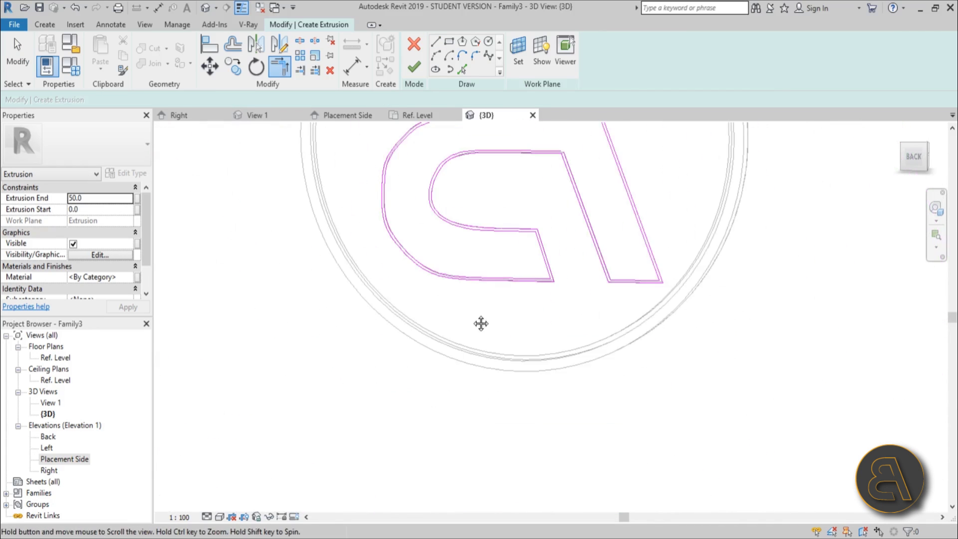
- Resume sketching to trim the open inside corner beside the leg, and finish the letter extrusion with depth 50
{"action": "left_click", "coordinate": [414, 67]}
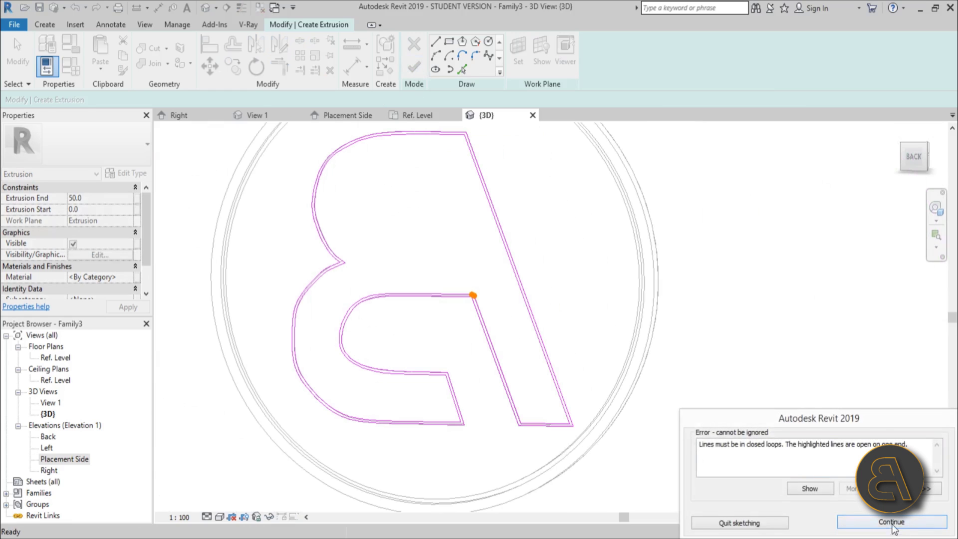
{"action": "left_click", "coordinate": [892, 522]}
{"action": "scroll", "coordinate": [466, 278], "scroll_direction": "up", "scroll_amount": 4}
{"action": "left_click", "coordinate": [481, 327]}
{"action": "left_click", "coordinate": [510, 353]}
{"action": "left_click", "coordinate": [414, 67]}
- Add Glass, White, High Luminance from the AEC glass materials and assign it to the letter outline extrusion
{"action": "scroll", "coordinate": [283, 278], "scroll_direction": "down", "scroll_amount": 2}
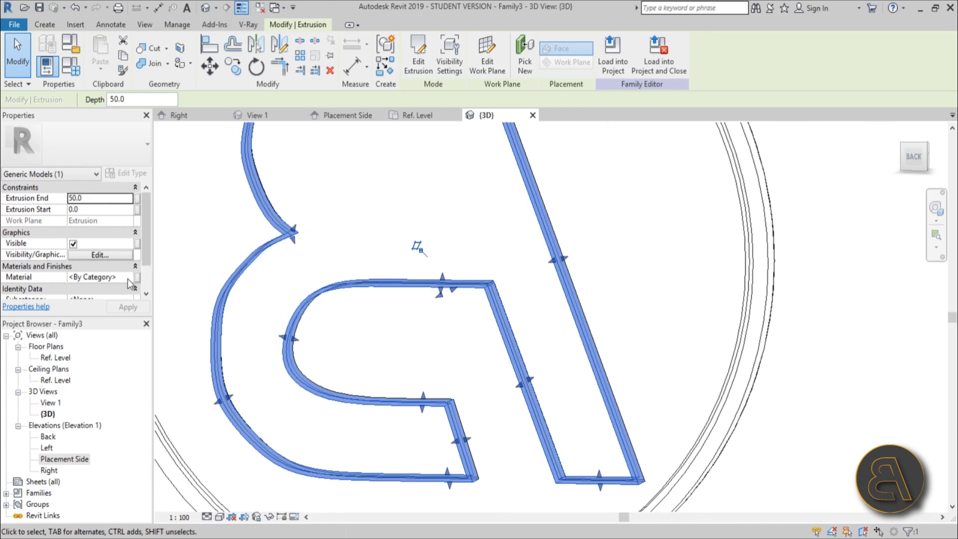
{"action": "left_click", "coordinate": [115, 278]}
{"action": "left_click", "coordinate": [129, 278]}
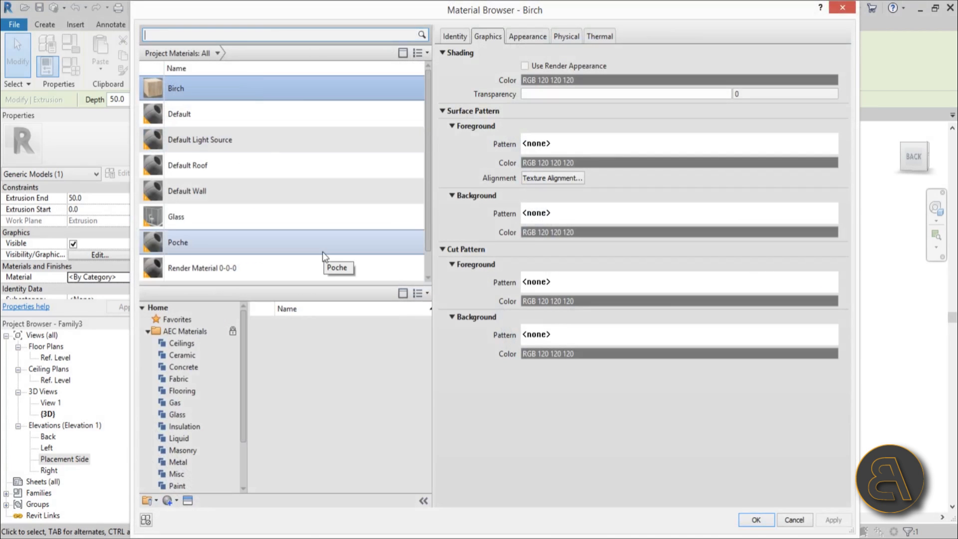
{"action": "left_click", "coordinate": [210, 415]}
{"action": "scroll", "coordinate": [345, 377], "scroll_direction": "down", "scroll_amount": 2}
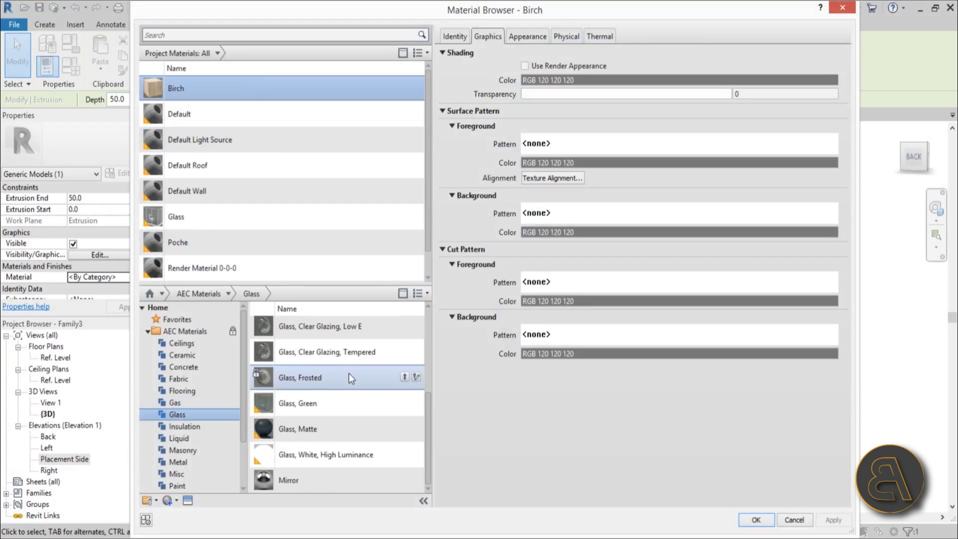
{"action": "left_click", "coordinate": [322, 454]}
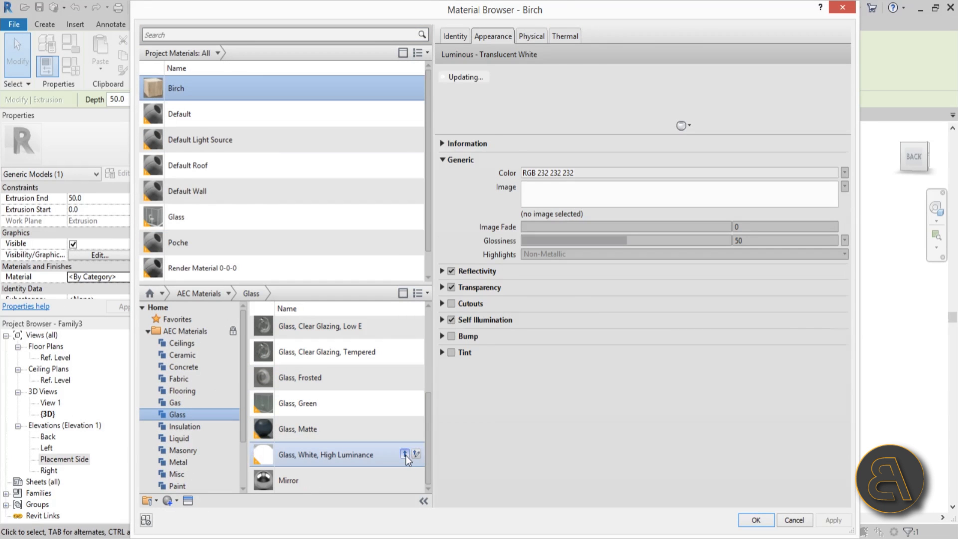
{"action": "left_click", "coordinate": [404, 454]}
{"action": "left_click", "coordinate": [759, 520]}
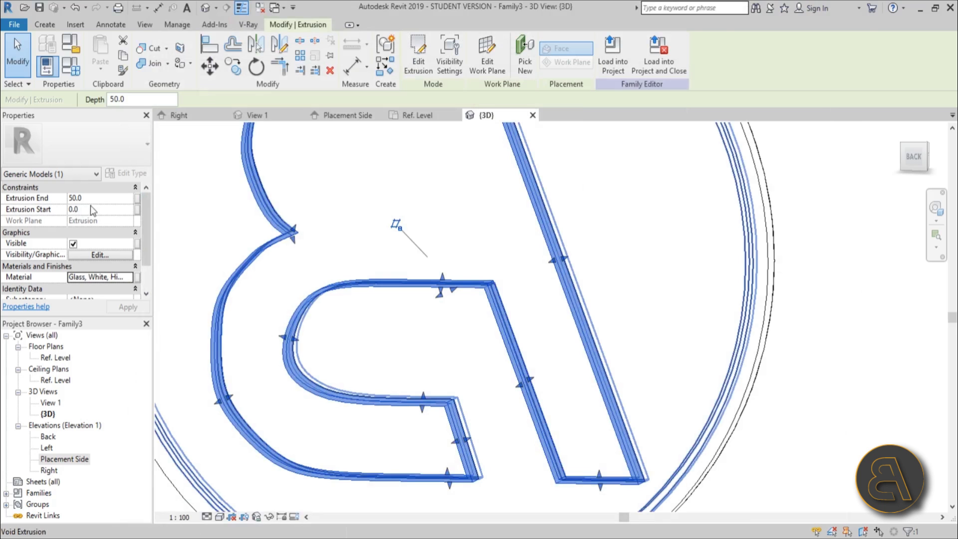
- Set the letter outline's Extrusion End to -20
{"action": "left_click", "coordinate": [206, 8]}
{"action": "middle_click_drag", "start_coordinate": [641, 275], "coordinate": [501, 268], "text": "shift"}
{"action": "left_click", "coordinate": [400, 280]}
{"action": "left_click", "coordinate": [97, 198]}
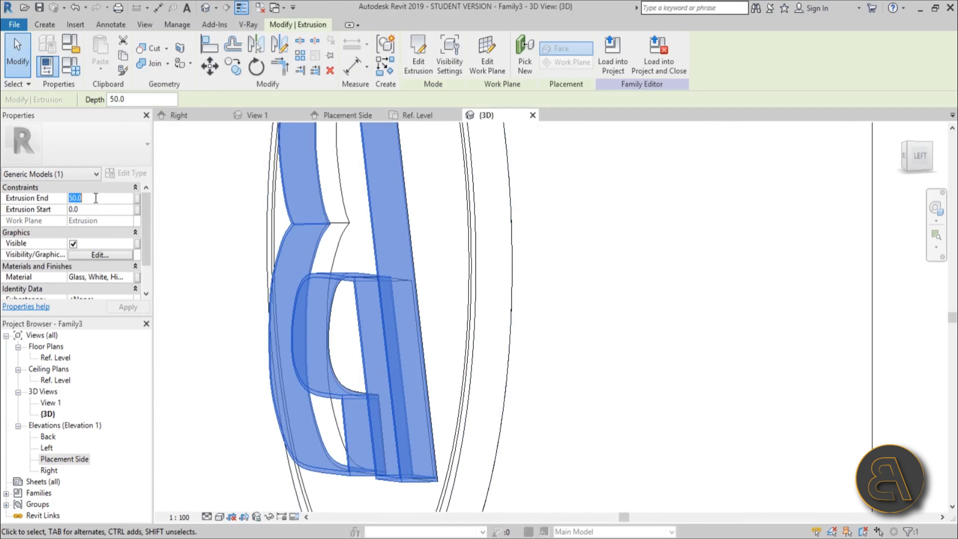
{"action": "key", "text": "Return"}
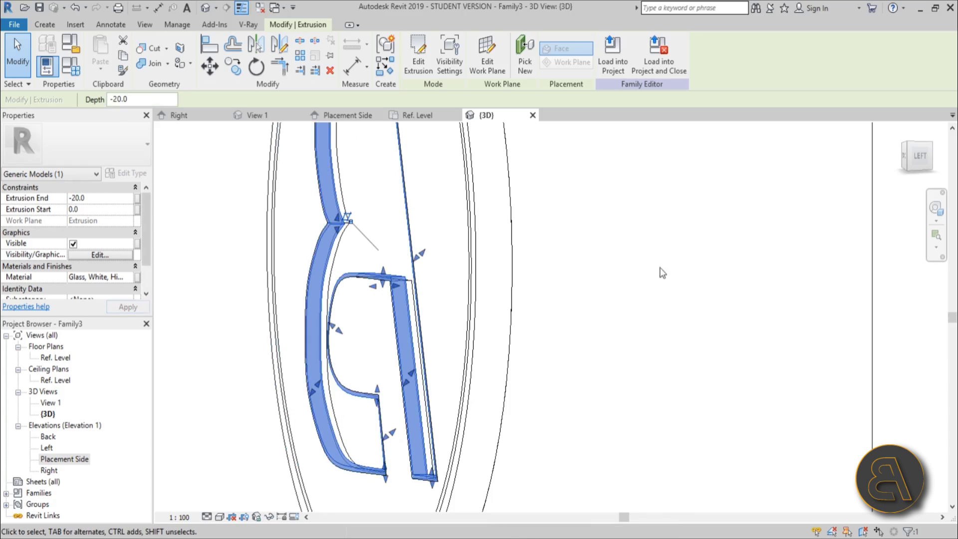
- Revise the letter outline's Extrusion End with another negative value and deselect it
{"action": "left_click", "coordinate": [105, 199]}
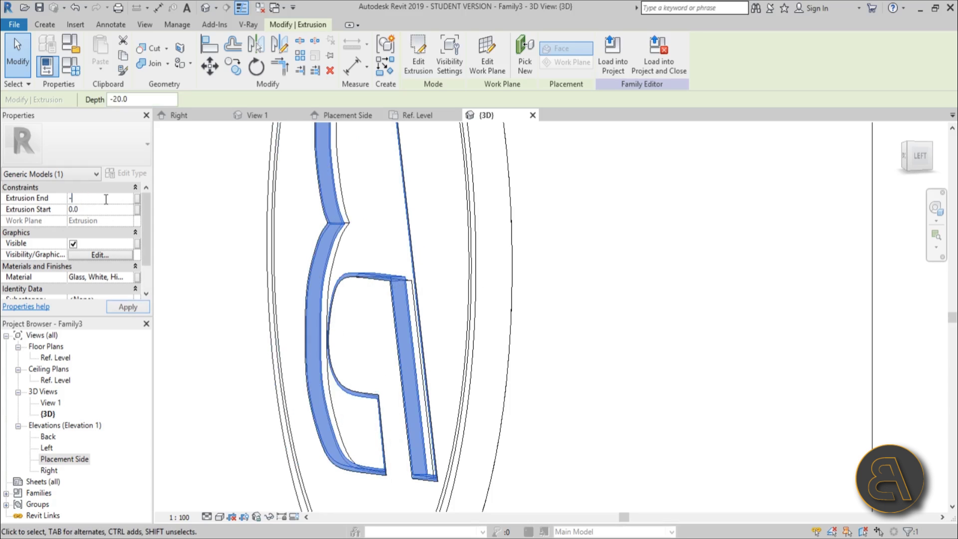
{"action": "left_click", "coordinate": [262, 298]}
{"action": "scroll", "coordinate": [449, 260], "scroll_direction": "down", "scroll_amount": 3}
{"action": "middle_click_drag", "start_coordinate": [449, 261], "coordinate": [528, 347], "text": "shift"}
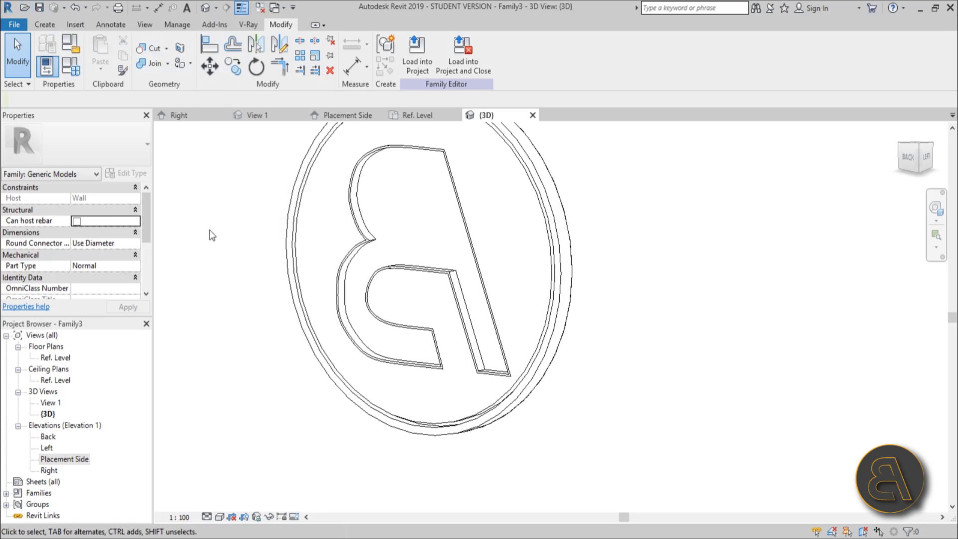
- Create a new project from the Architectural Template
{"action": "left_click", "coordinate": [14, 25]}
{"action": "mouse_move", "coordinate": [46, 81]}
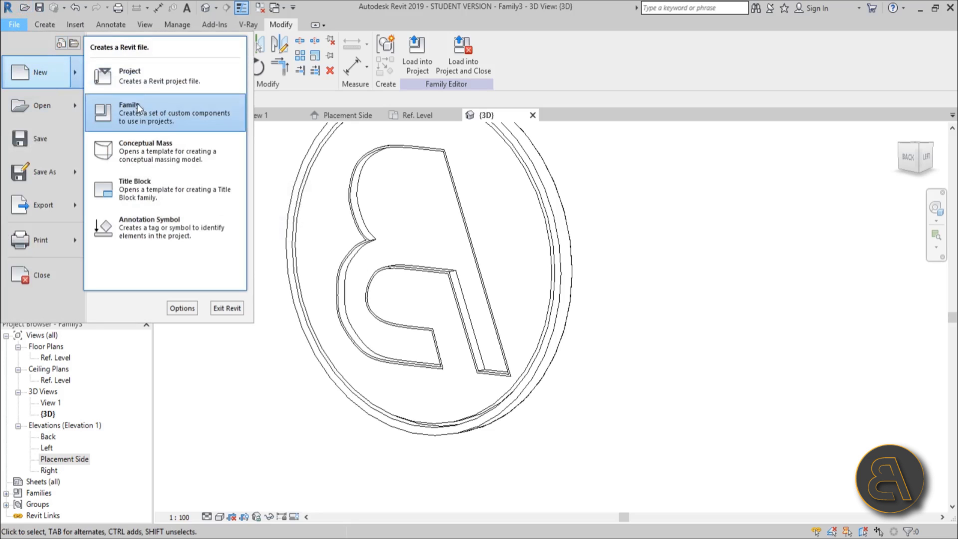
{"action": "left_click", "coordinate": [145, 82]}
{"action": "left_click", "coordinate": [426, 158]}
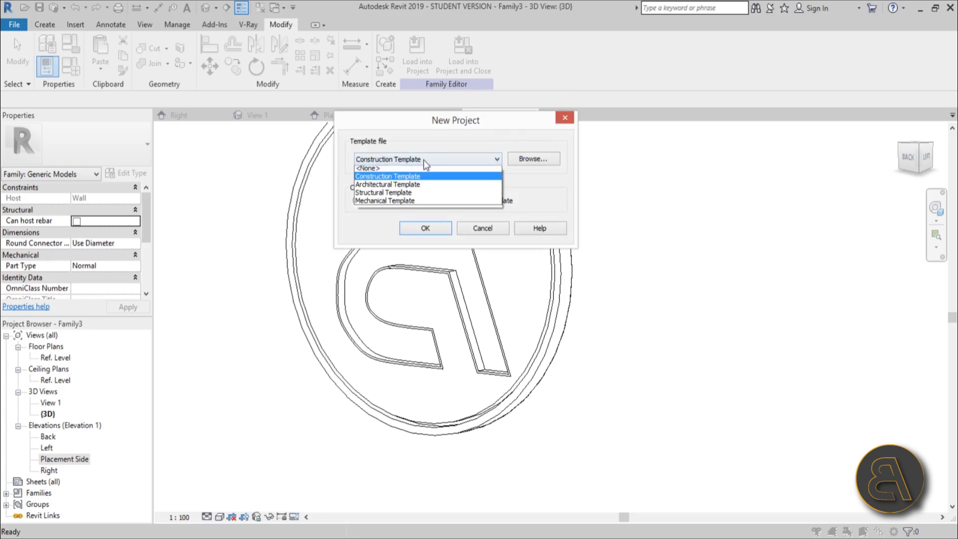
{"action": "left_click", "coordinate": [424, 179]}
{"action": "left_click", "coordinate": [427, 229]}
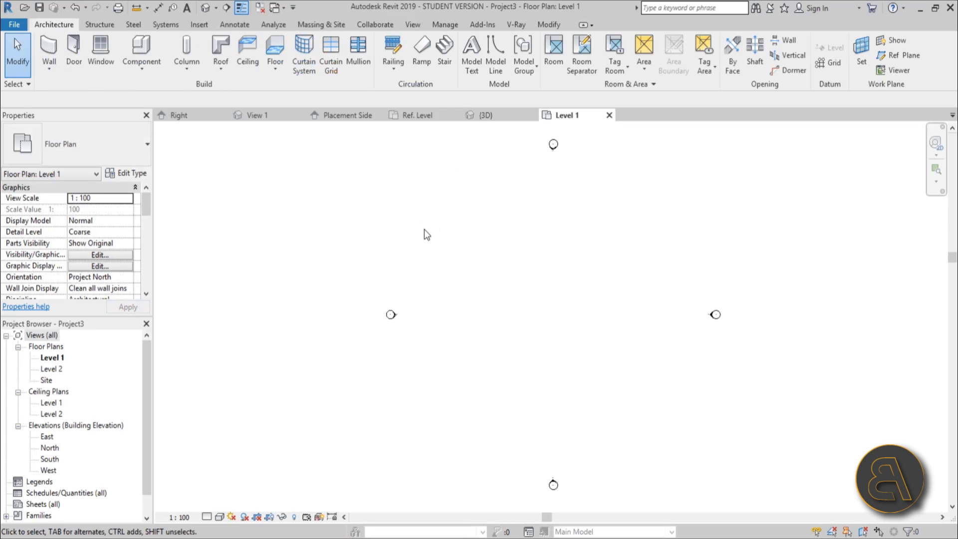
- Draw one straight horizontal Generic - 200mm wall between the elevation markers on Level 1, with an unconnected height of 8000
{"action": "key", "text": "w"}
{"action": "key", "text": "a"}
{"action": "left_click", "coordinate": [475, 313]}
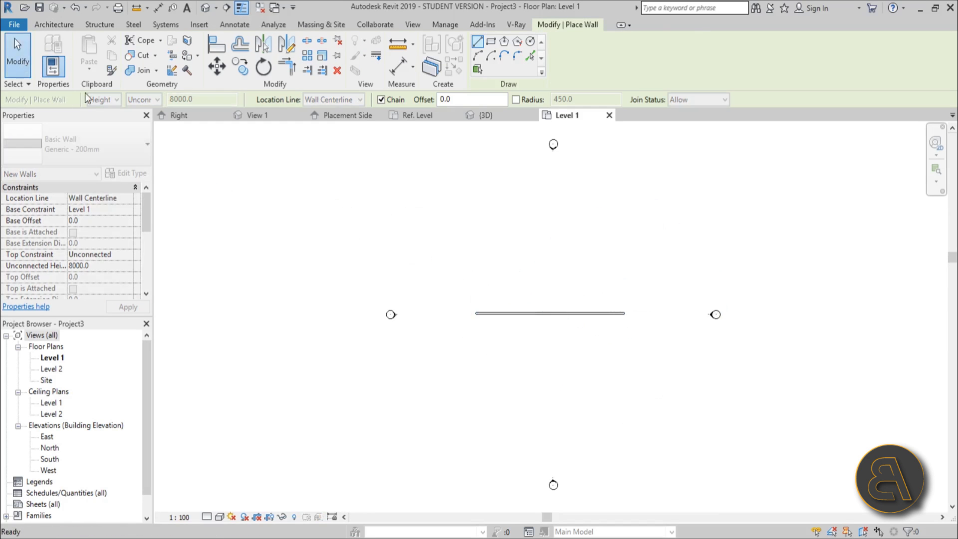
{"action": "left_click", "coordinate": [17, 54]}
{"action": "scroll", "coordinate": [473, 235], "scroll_direction": "down", "scroll_amount": 1}
{"action": "middle_click_drag", "start_coordinate": [592, 394], "coordinate": [522, 362]}
{"action": "left_click_drag", "start_coordinate": [147, 456], "coordinate": [151, 436]}
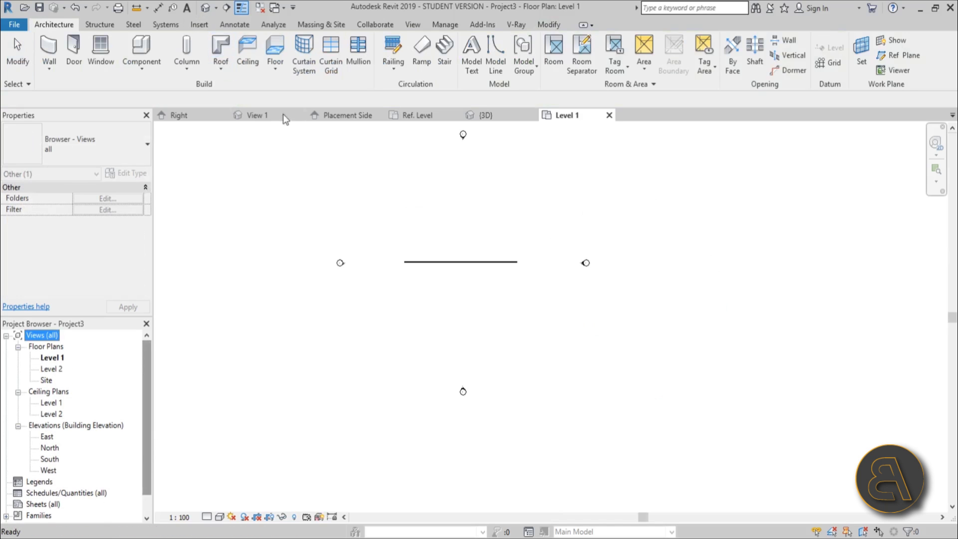
- Return to the logo family's default 3D view and load the family into the new project
{"action": "left_click", "coordinate": [260, 115]}
{"action": "left_click", "coordinate": [496, 116]}
{"action": "scroll", "coordinate": [521, 239], "scroll_direction": "down", "scroll_amount": 5}
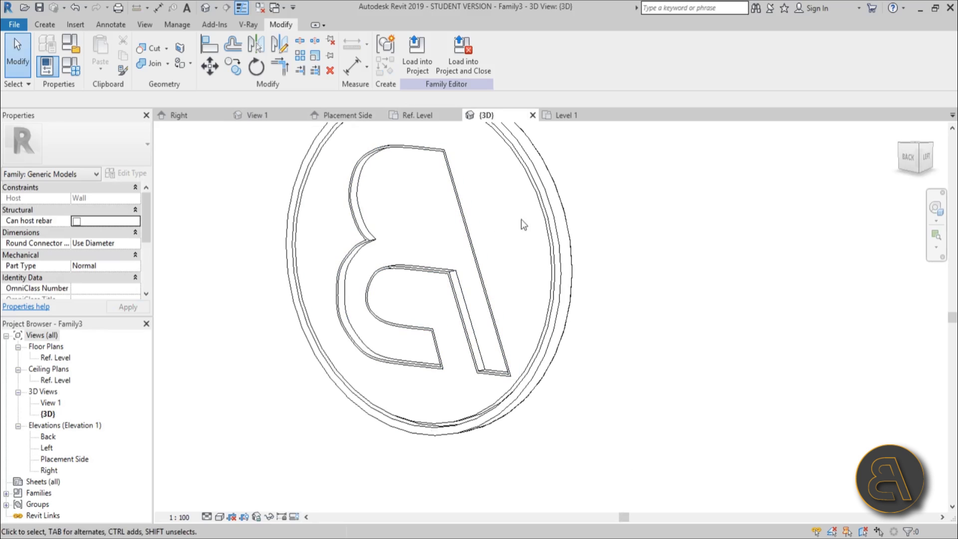
{"action": "left_click", "coordinate": [423, 73]}
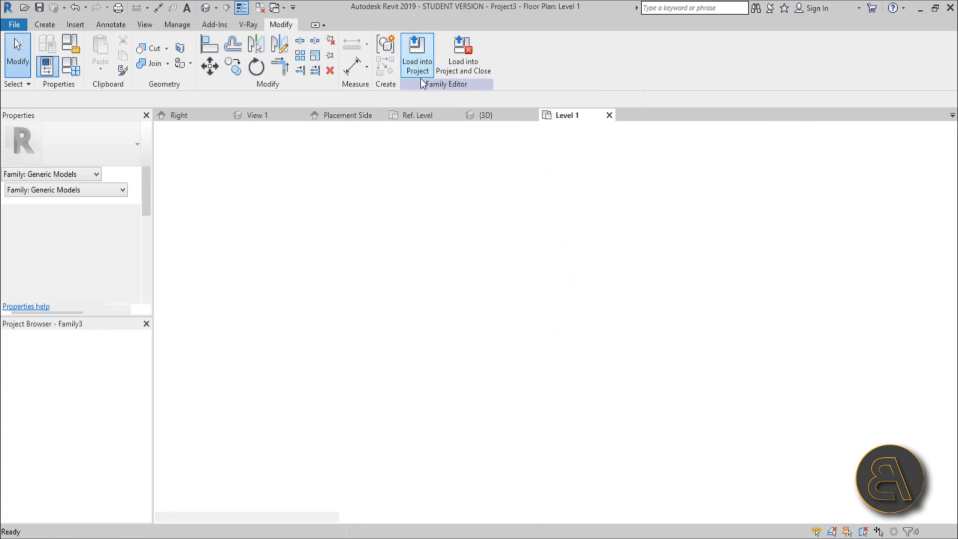
- Place the logo on the wall face in the project's default 3D view, about 8500 mm from one wall end, and select it
{"action": "left_click", "coordinate": [205, 8]}
{"action": "scroll", "coordinate": [541, 317], "scroll_direction": "up", "scroll_amount": 4}
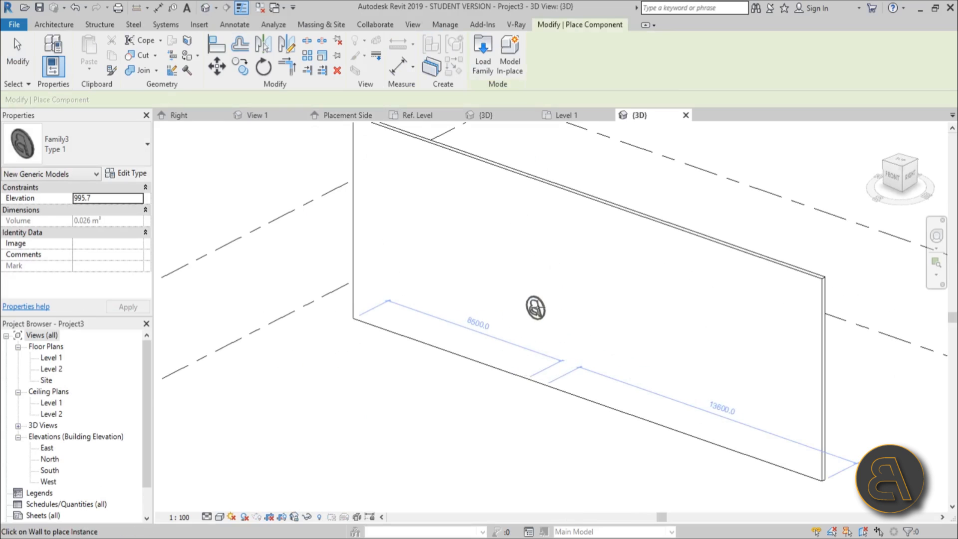
{"action": "key", "text": "Escape"}
{"action": "key", "text": "Escape"}
{"action": "left_click", "coordinate": [538, 302]}
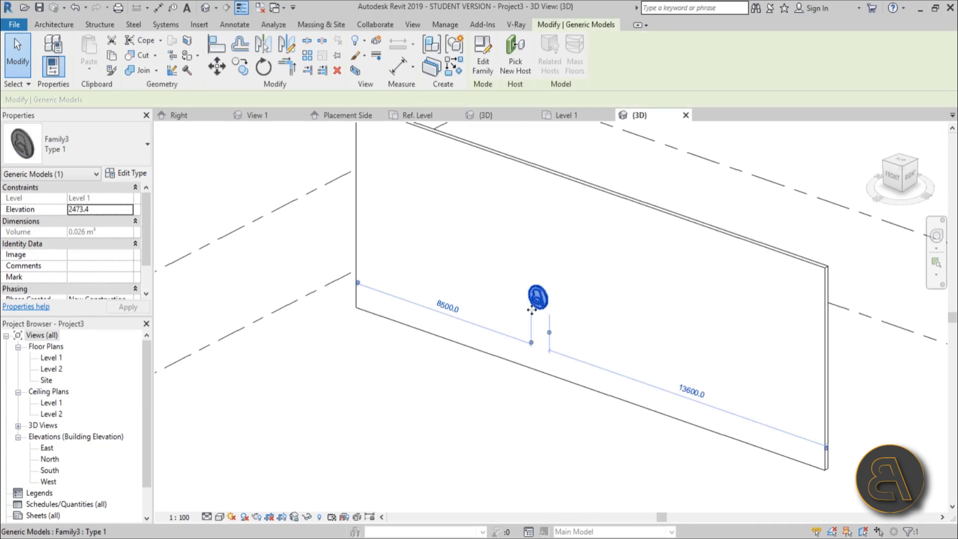
- Move the logo along the wall to 7200 mm from its nearer end at about 2261 mm elevation, and open the Level 1 floor plan
{"action": "left_click_drag", "start_coordinate": [524, 333], "coordinate": [510, 300]}
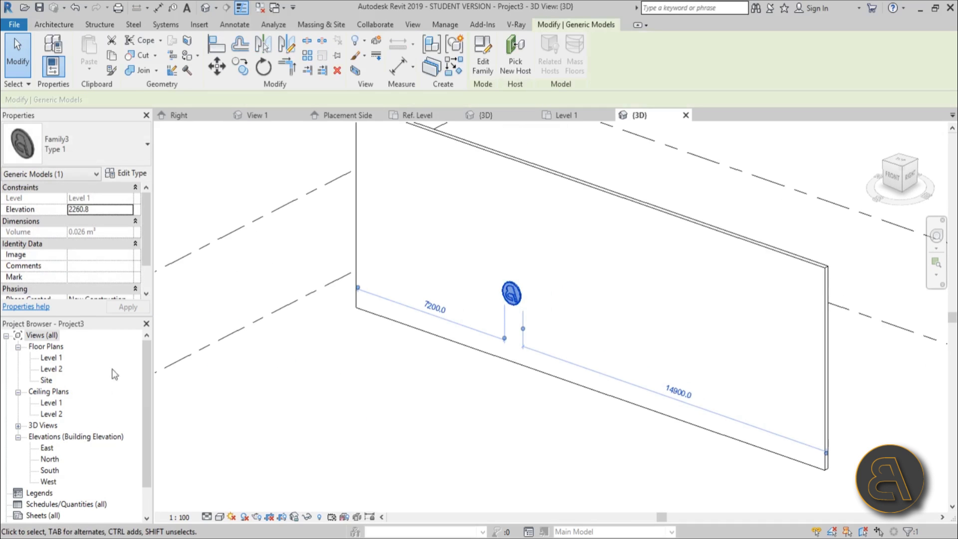
{"action": "double_click", "coordinate": [54, 358]}
{"action": "scroll", "coordinate": [491, 281], "scroll_direction": "down", "scroll_amount": 1}
{"action": "scroll", "coordinate": [453, 282], "scroll_direction": "up", "scroll_amount": 5}
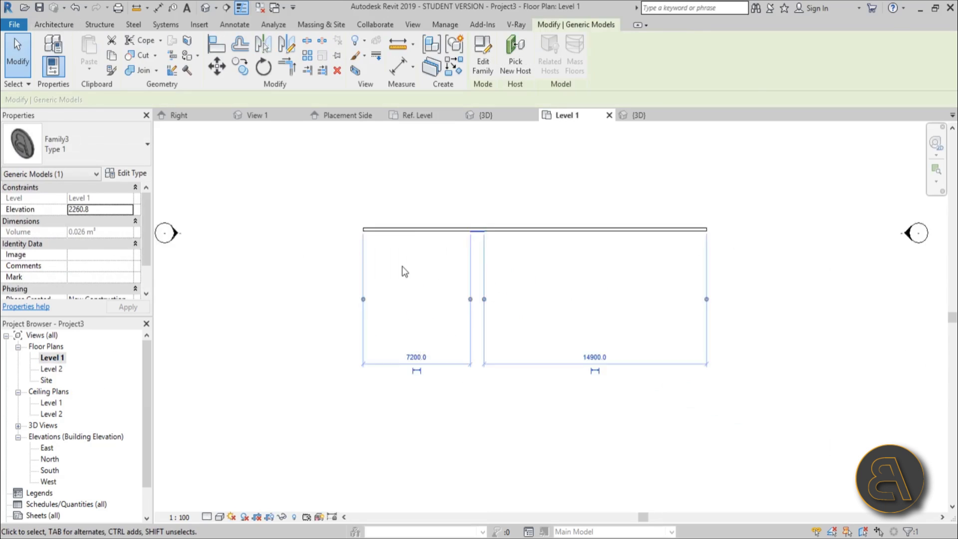
{"action": "key", "text": "Escape"}
- Create a camera view from in front of the wall, aimed diagonally across the logo to a target behind the wall
{"action": "left_click", "coordinate": [215, 13]}
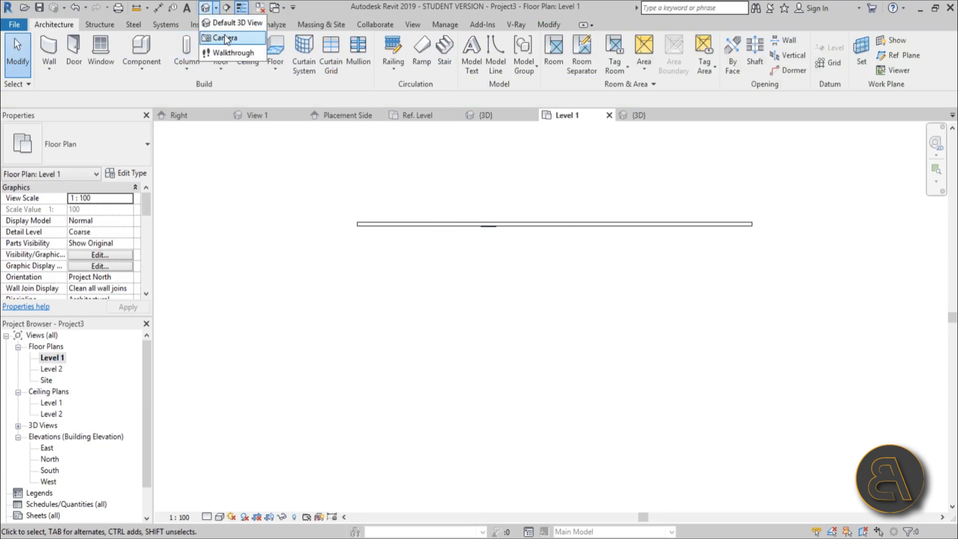
{"action": "left_click", "coordinate": [225, 37]}
{"action": "left_click", "coordinate": [614, 148]}
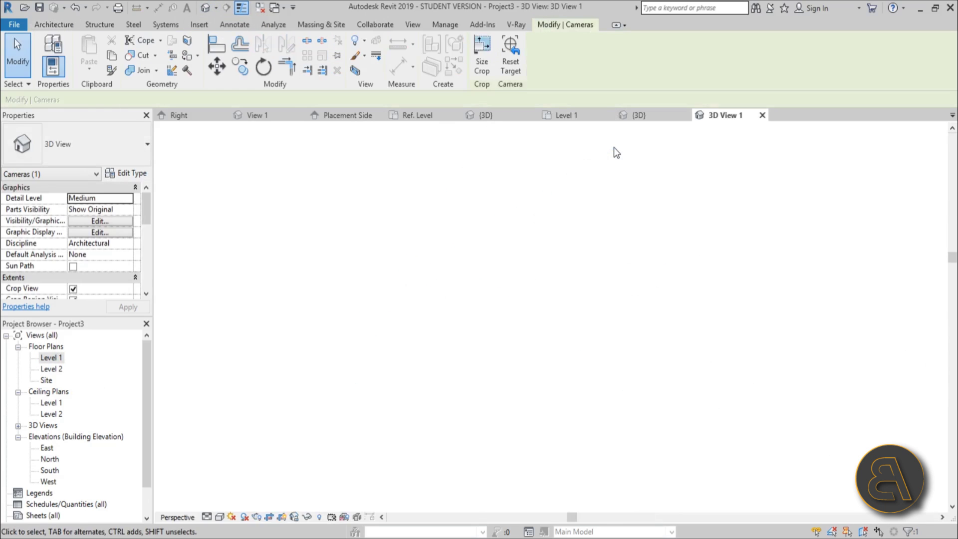
{"action": "scroll", "coordinate": [538, 247], "scroll_direction": "down", "scroll_amount": 5}
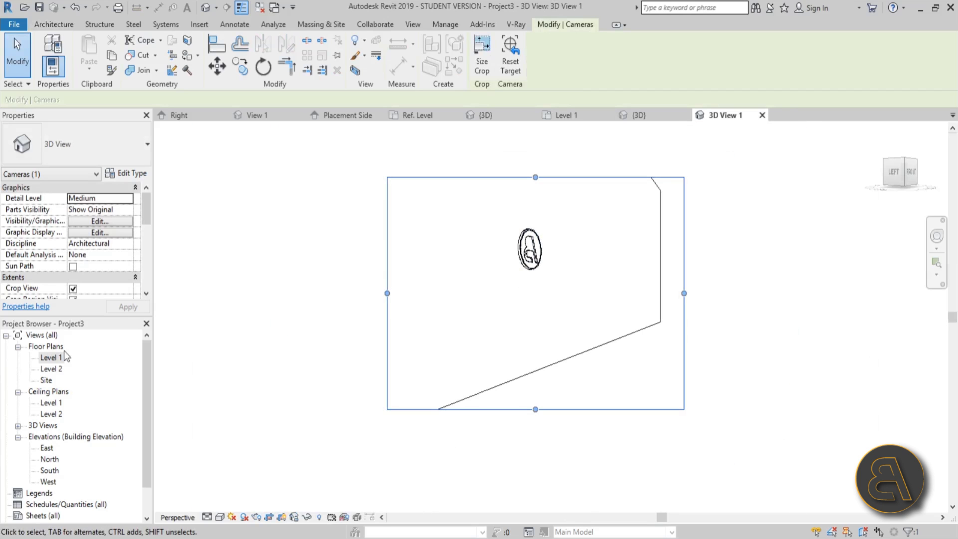
- In the Level 1 plan, move the camera closer to the logo and shift its target so the sightline crosses the logo
{"action": "double_click", "coordinate": [65, 356]}
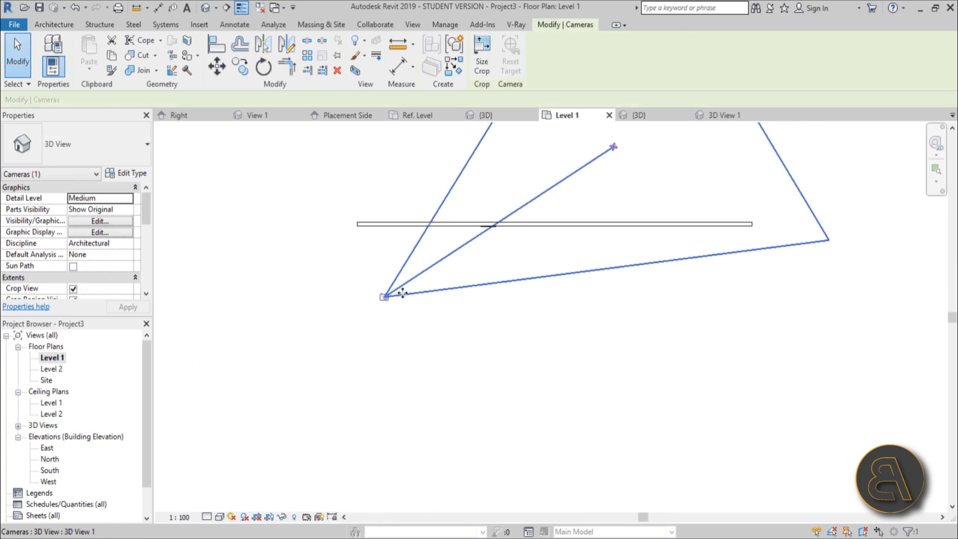
{"action": "left_click_drag", "start_coordinate": [388, 300], "coordinate": [459, 251]}
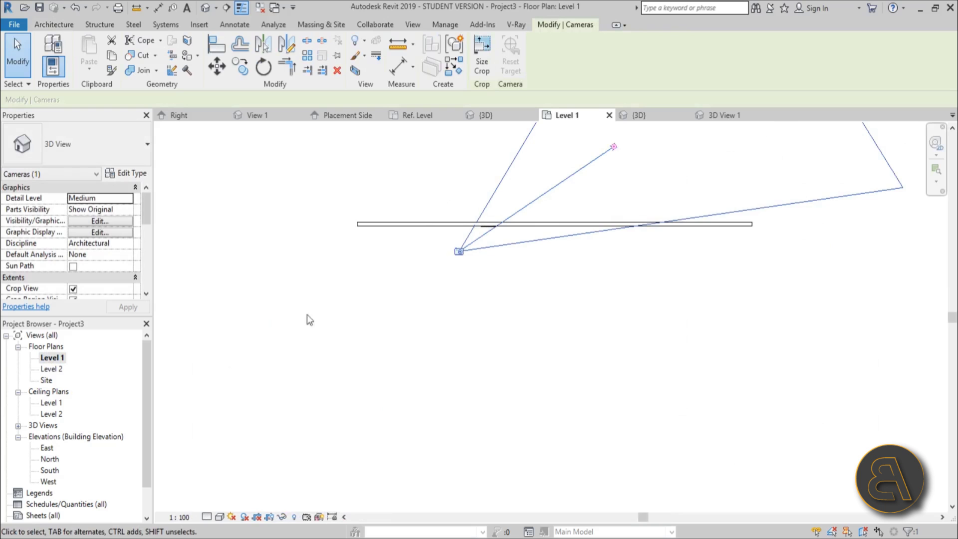
{"action": "left_click_drag", "start_coordinate": [605, 148], "coordinate": [585, 136]}
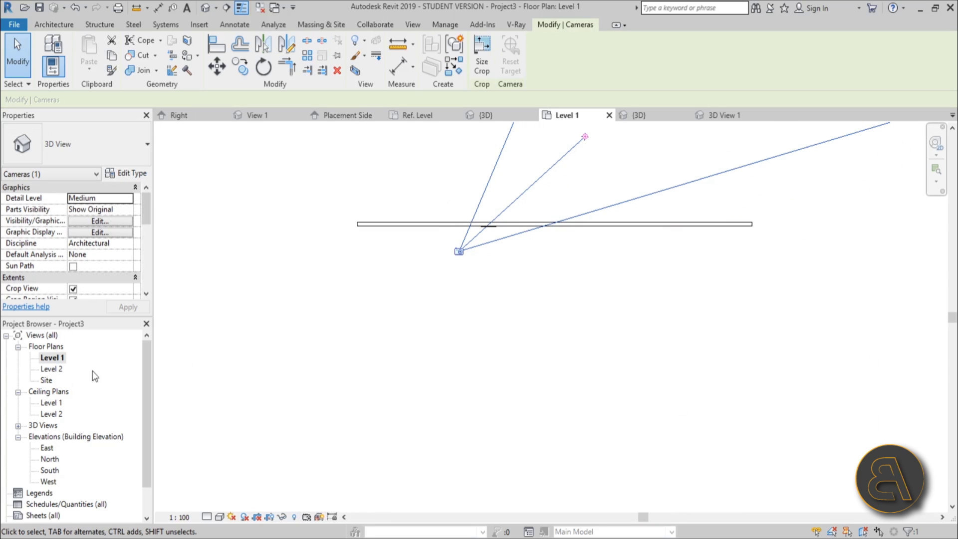
- Open 3D View 1 and adjust the camera height with the steering wheel until the whole logo sits inside the crop frame
{"action": "left_click", "coordinate": [18, 426]}
{"action": "double_click", "coordinate": [57, 436]}
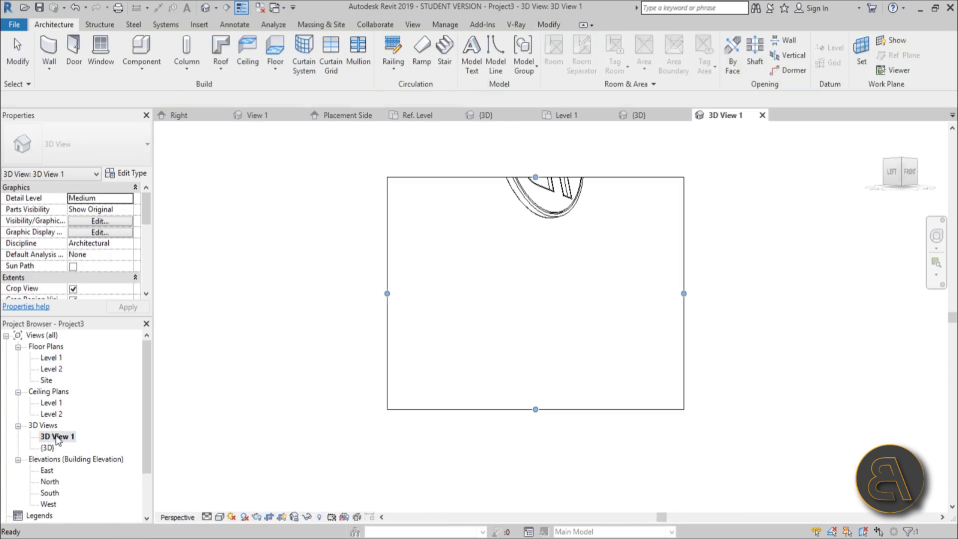
{"action": "left_click", "coordinate": [936, 235]}
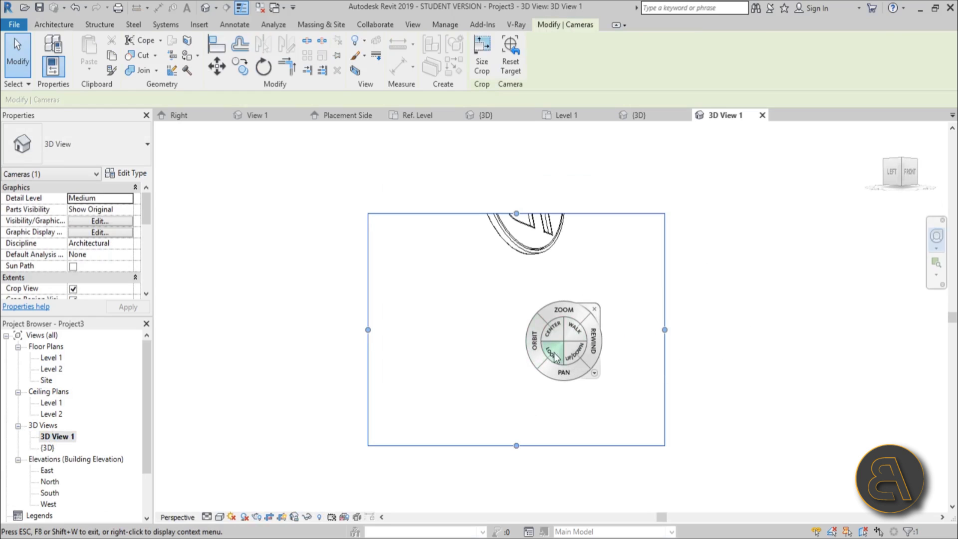
{"action": "left_click_drag", "start_coordinate": [571, 354], "coordinate": [577, 190]}
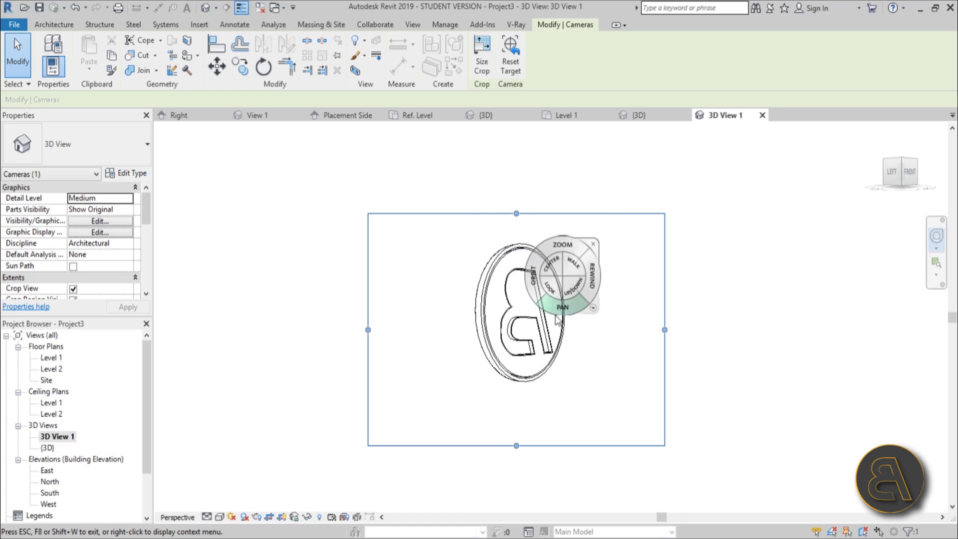
{"action": "left_click", "coordinate": [599, 239]}
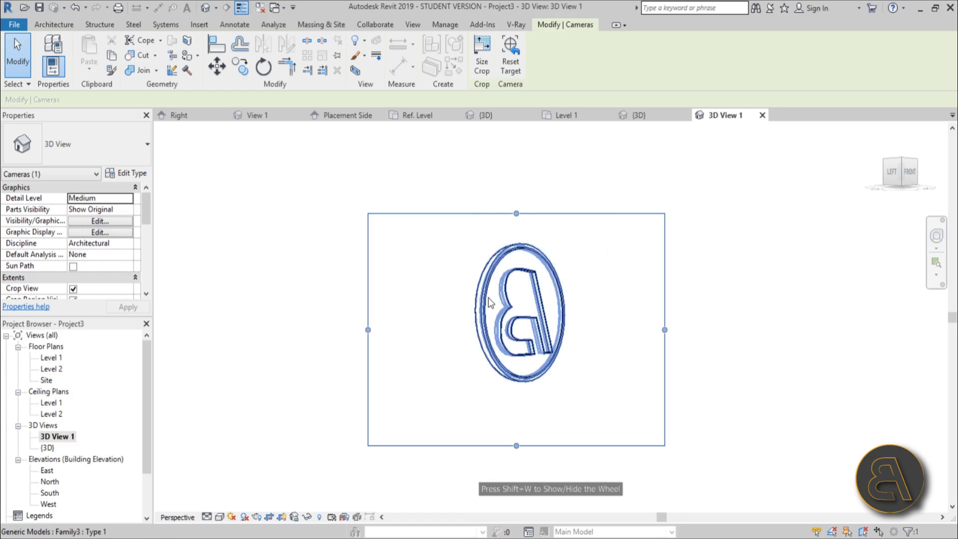
{"action": "left_click", "coordinate": [488, 297]}
{"action": "scroll", "coordinate": [579, 361], "scroll_direction": "up", "scroll_amount": 2}
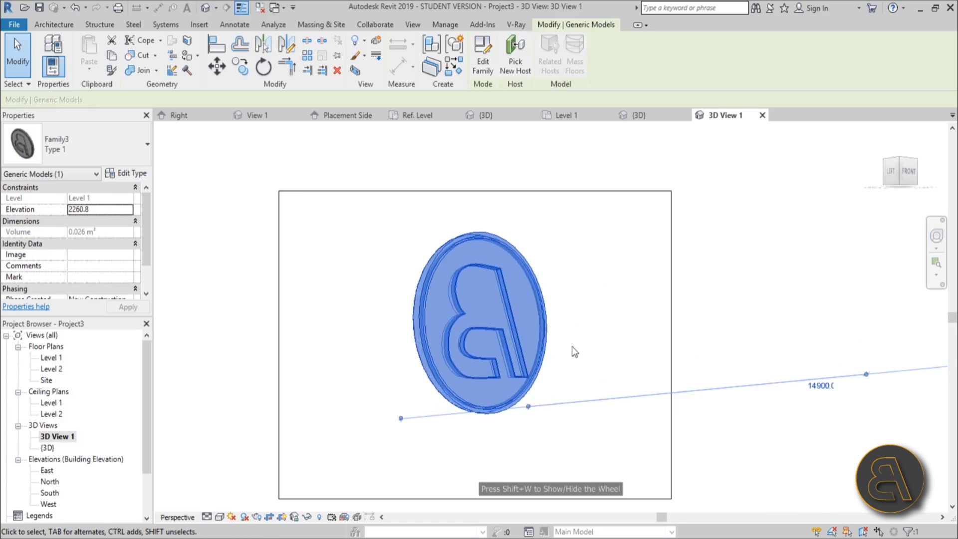
{"action": "left_click", "coordinate": [583, 349]}
- Render the camera view at Medium quality with printer resolution at 300 DPI
{"action": "key", "text": "r"}
{"action": "key", "text": "r"}
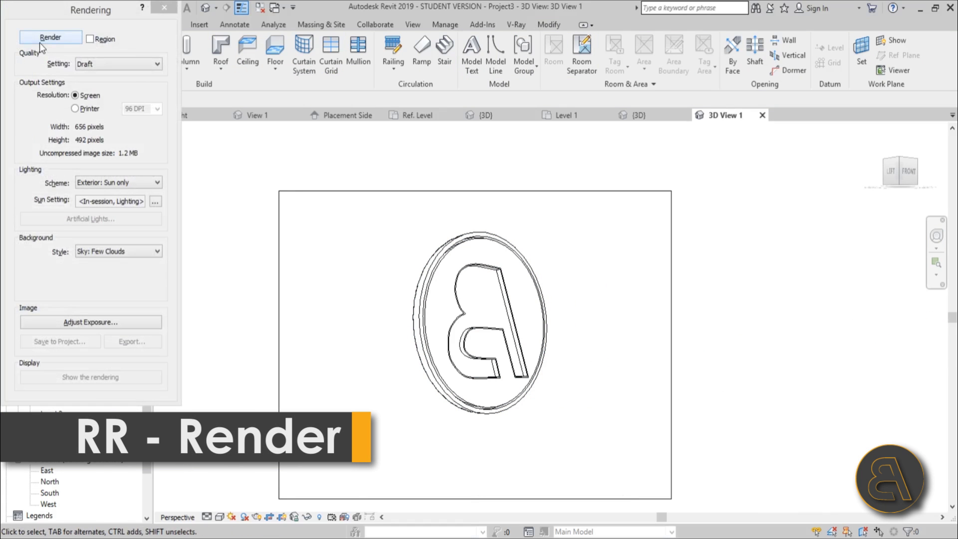
{"action": "left_click", "coordinate": [104, 64]}
{"action": "left_click", "coordinate": [90, 87]}
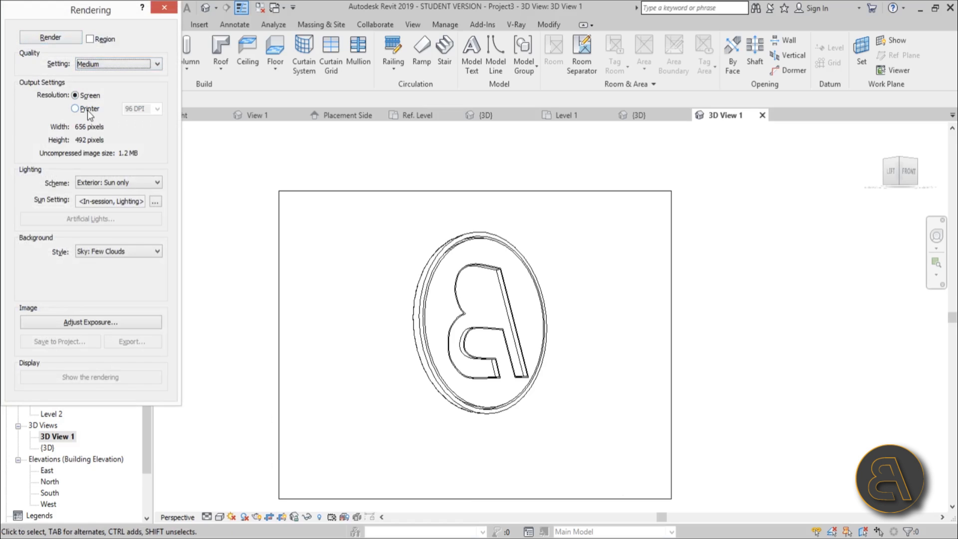
{"action": "left_click", "coordinate": [88, 109]}
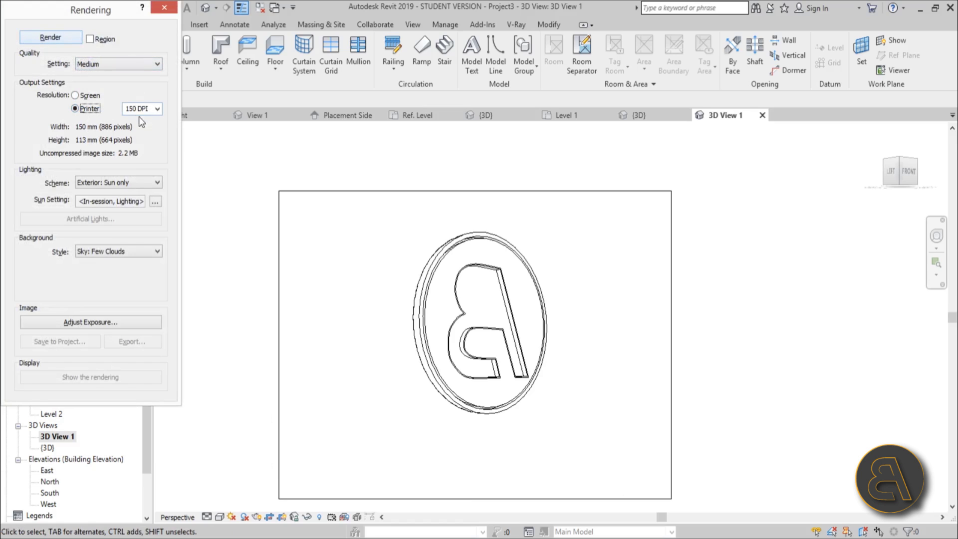
{"action": "left_click", "coordinate": [145, 136]}
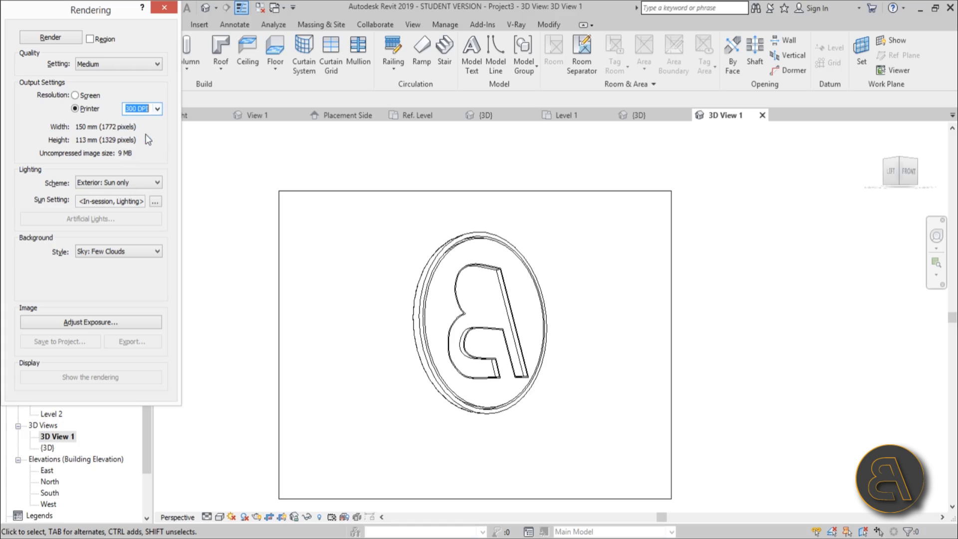
{"action": "left_click", "coordinate": [50, 38]}
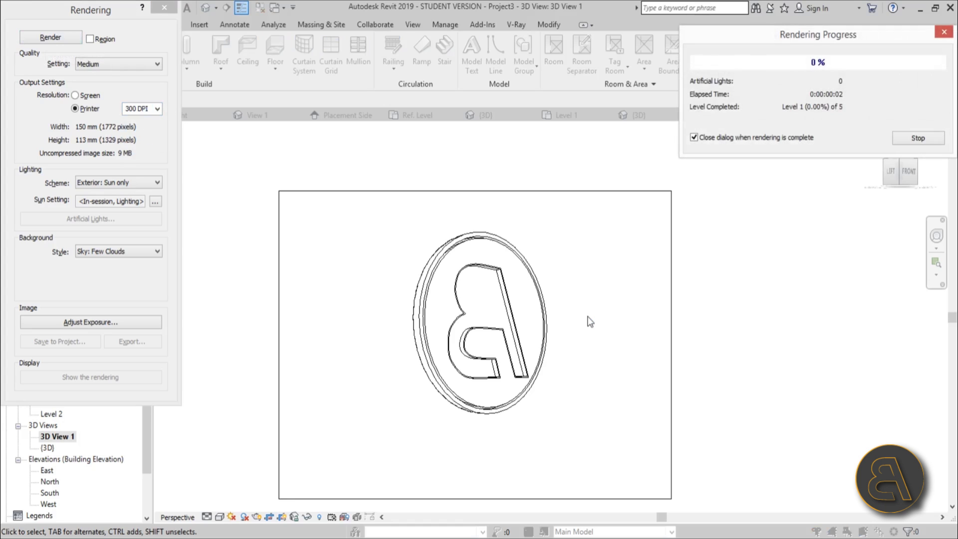